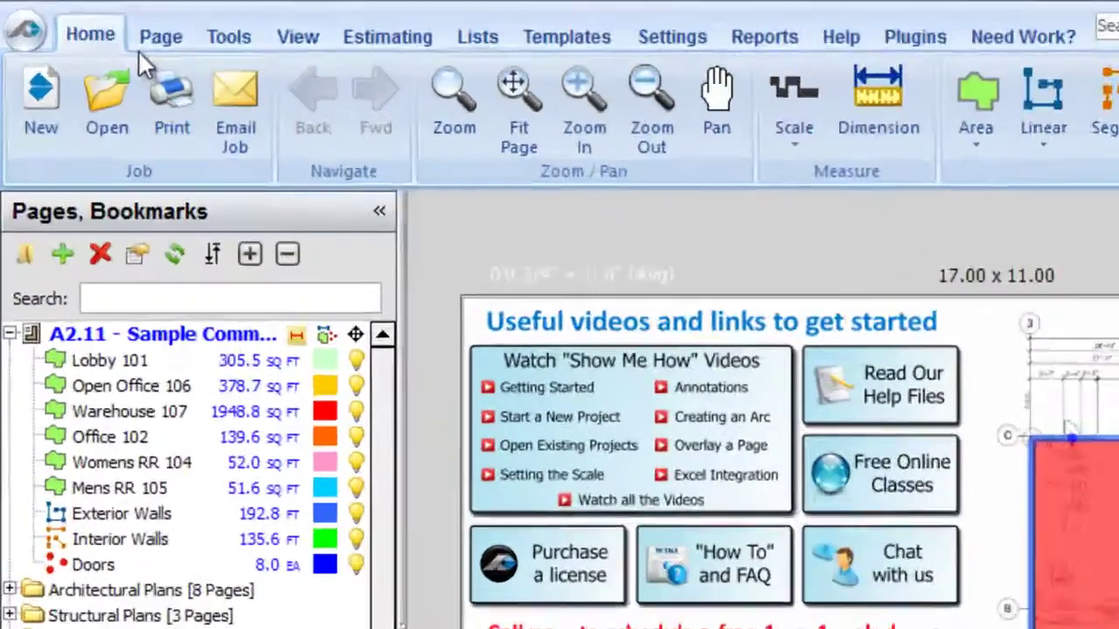
Show the Tools ribbon with the pitch, triangulation and PDF/CPC-to-TIF conversion commands.
{"action": "left_click", "coordinate": [90, 20]}
{"action": "left_click", "coordinate": [129, 19]}
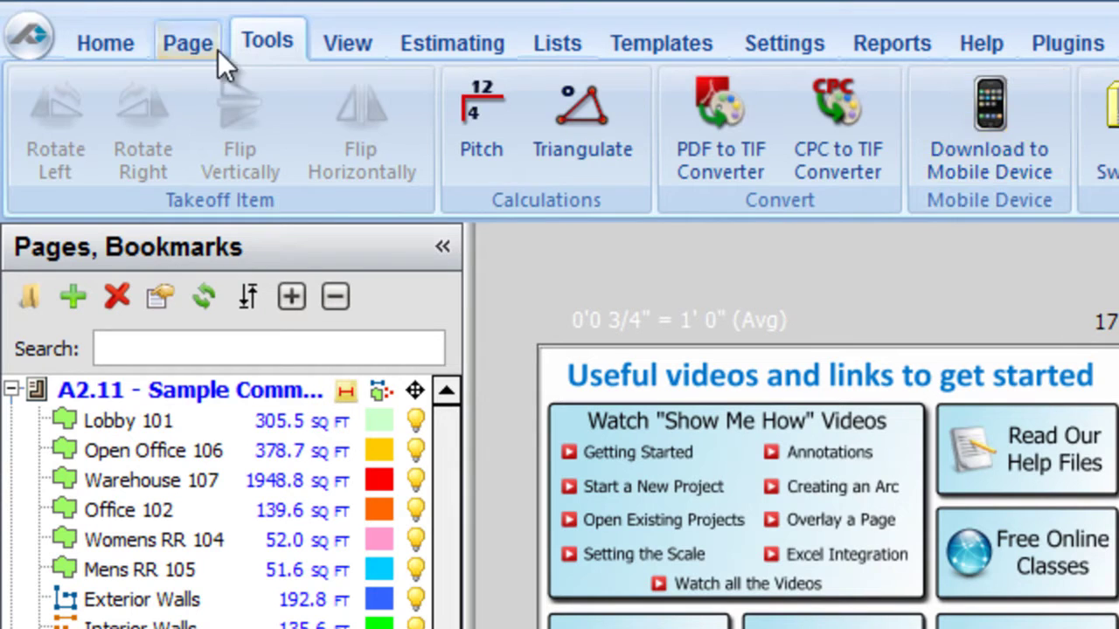
Return to Home and open page A6_6A TYP B_ ENLARGED TI RCP from Architectural Plans.
{"action": "left_click", "coordinate": [127, 39]}
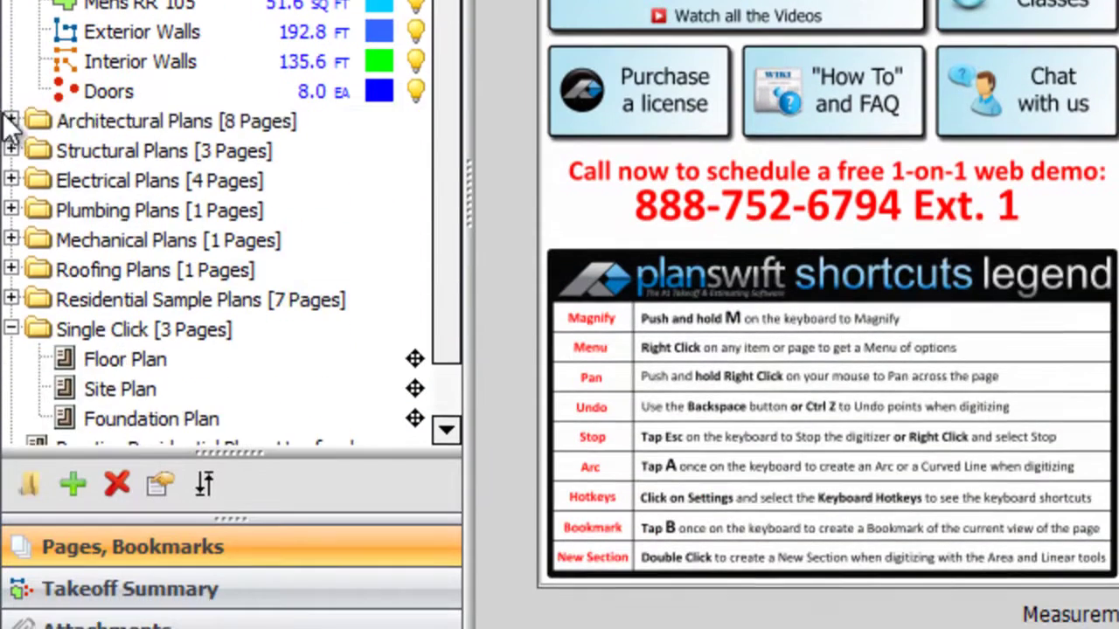
{"action": "left_click", "coordinate": [11, 121]}
{"action": "left_click", "coordinate": [118, 179]}
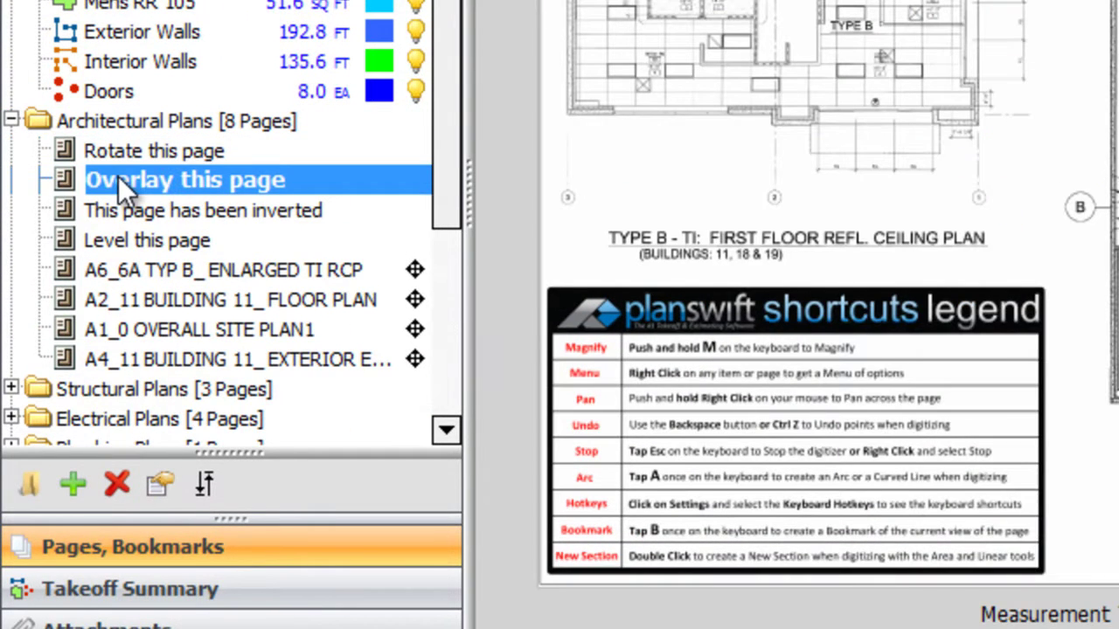
{"action": "left_click", "coordinate": [175, 208]}
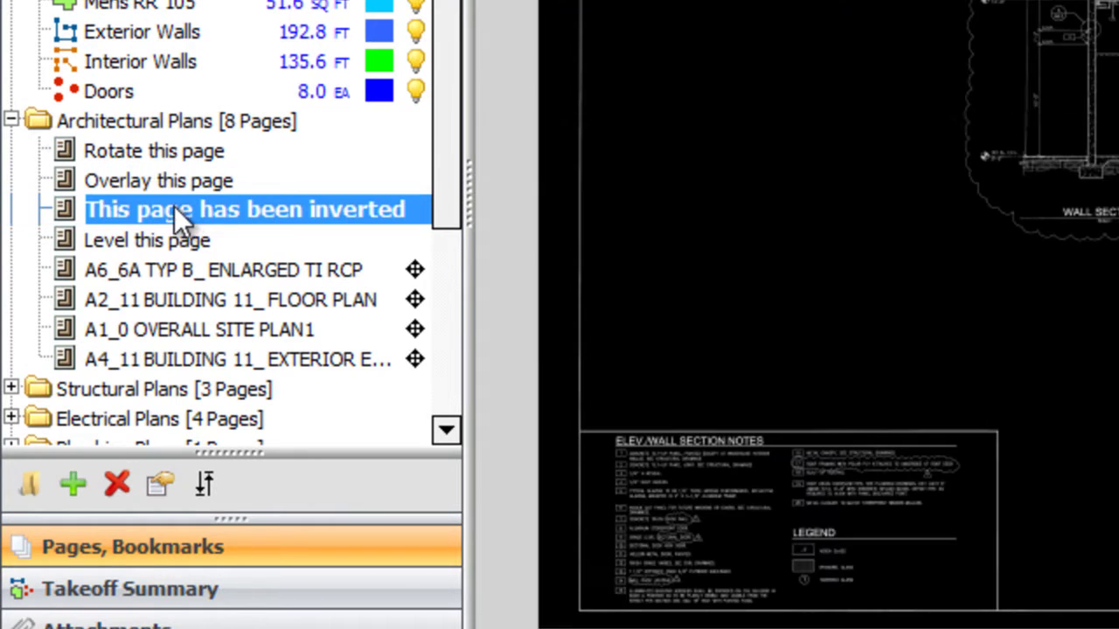
{"action": "left_click", "coordinate": [151, 269]}
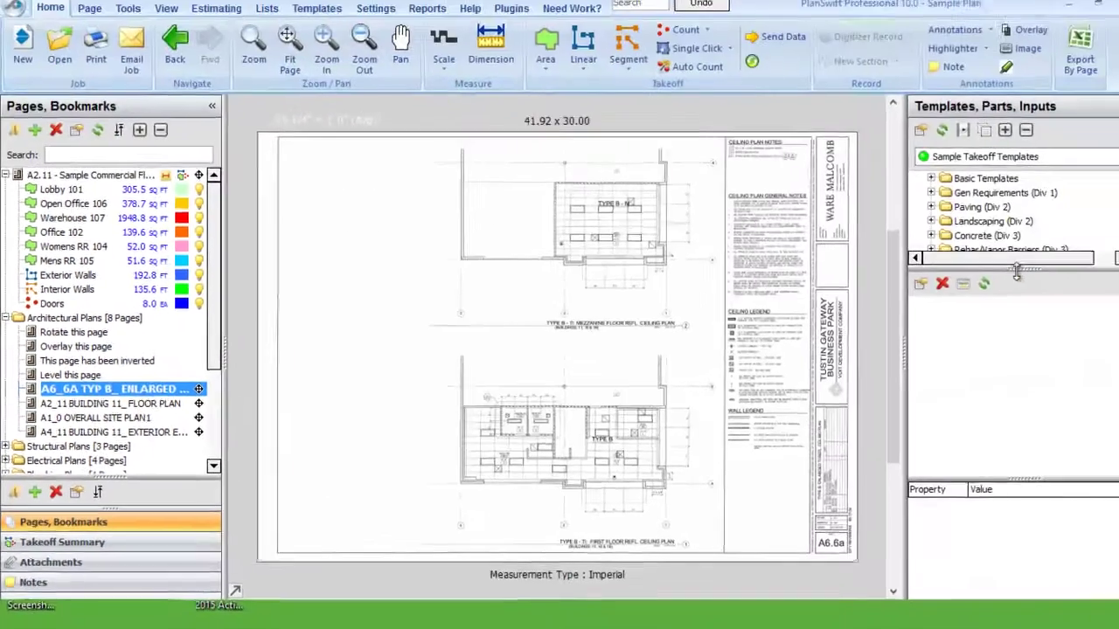
Collapse the templates and pages panels to widen the plan, then restore Pages, Bookmarks.
{"action": "mouse_move", "coordinate": [1005, 279]}
{"action": "left_mouse_down"}
{"action": "mouse_move", "coordinate": [1005, 576]}
{"action": "mouse_move", "coordinate": [1005, 554]}
{"action": "left_mouse_up"}
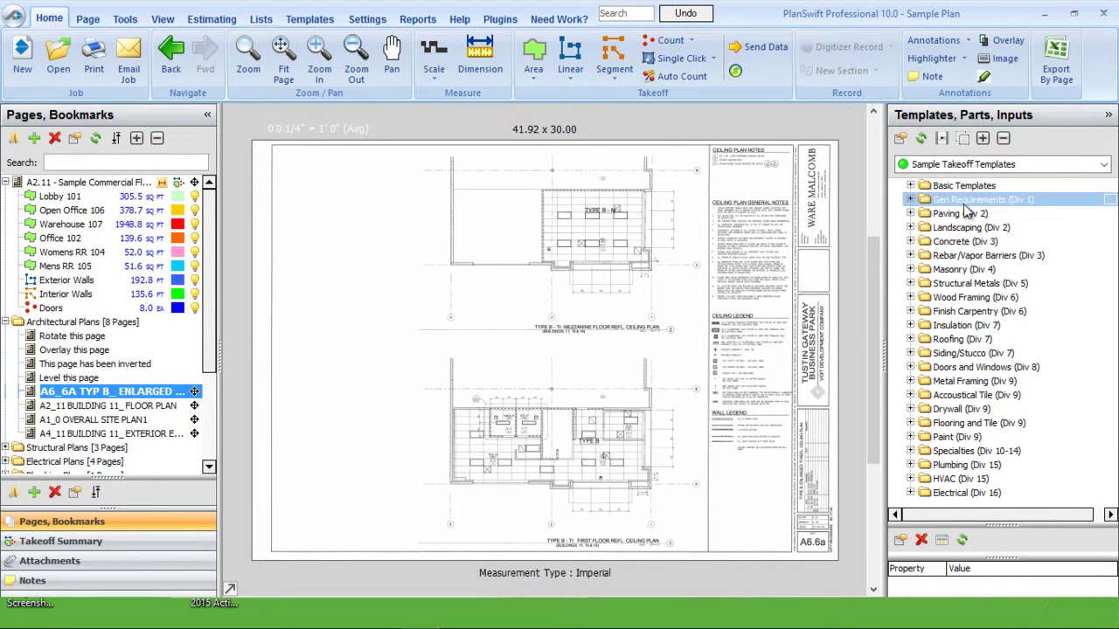
{"action": "left_click", "coordinate": [1107, 117]}
{"action": "left_click", "coordinate": [210, 116]}
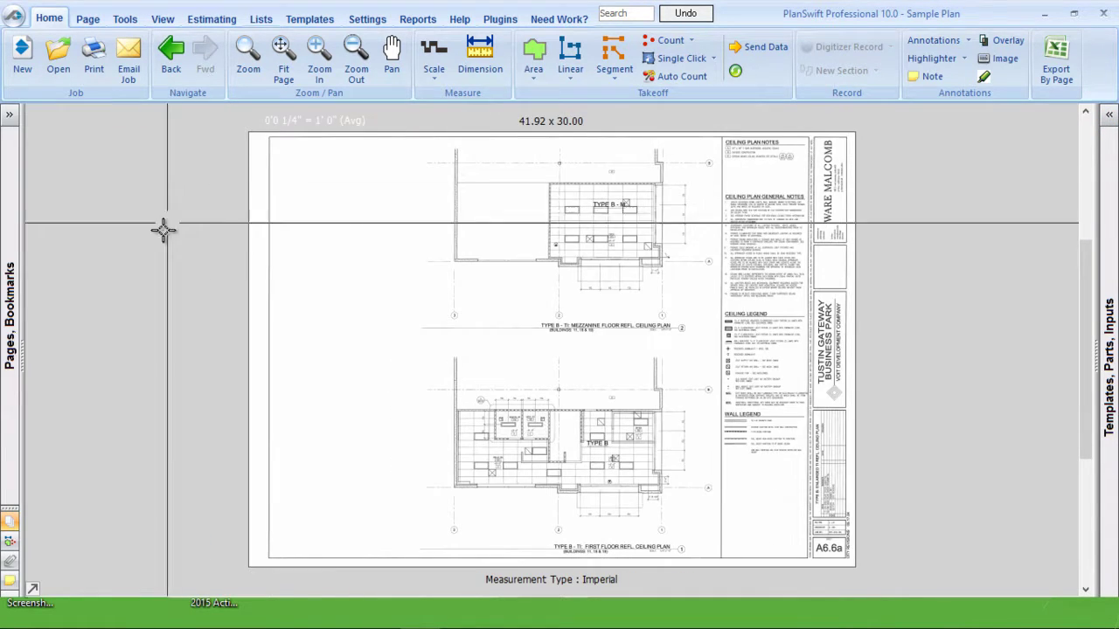
{"action": "left_click", "coordinate": [10, 115]}
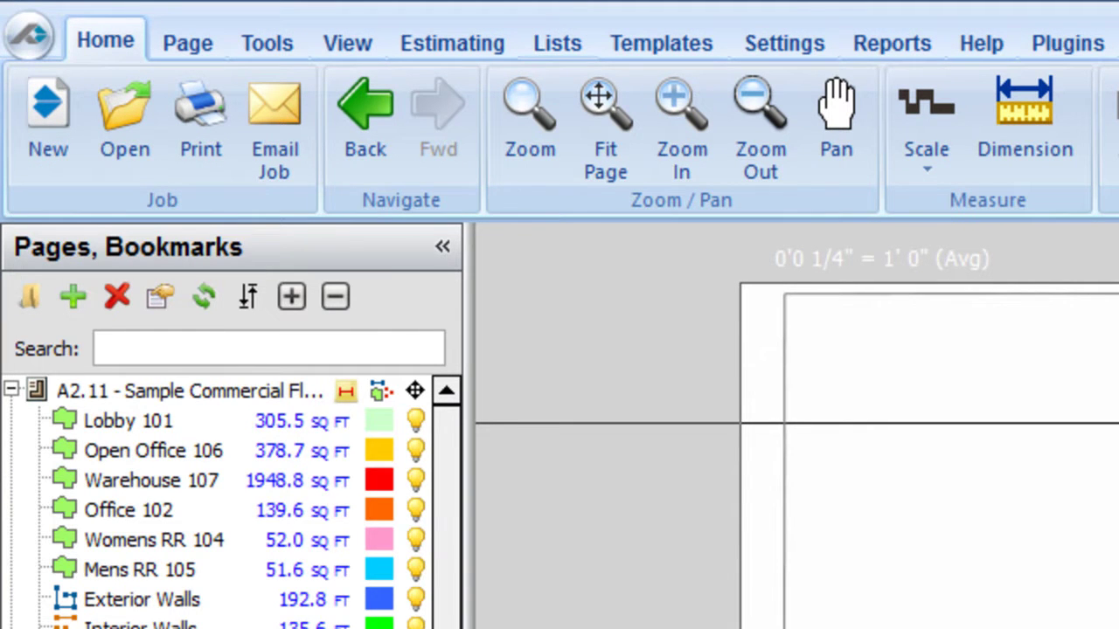
Start a new job with a job number, description TEST, Metric measurement and Local location.
{"action": "left_click", "coordinate": [45, 151]}
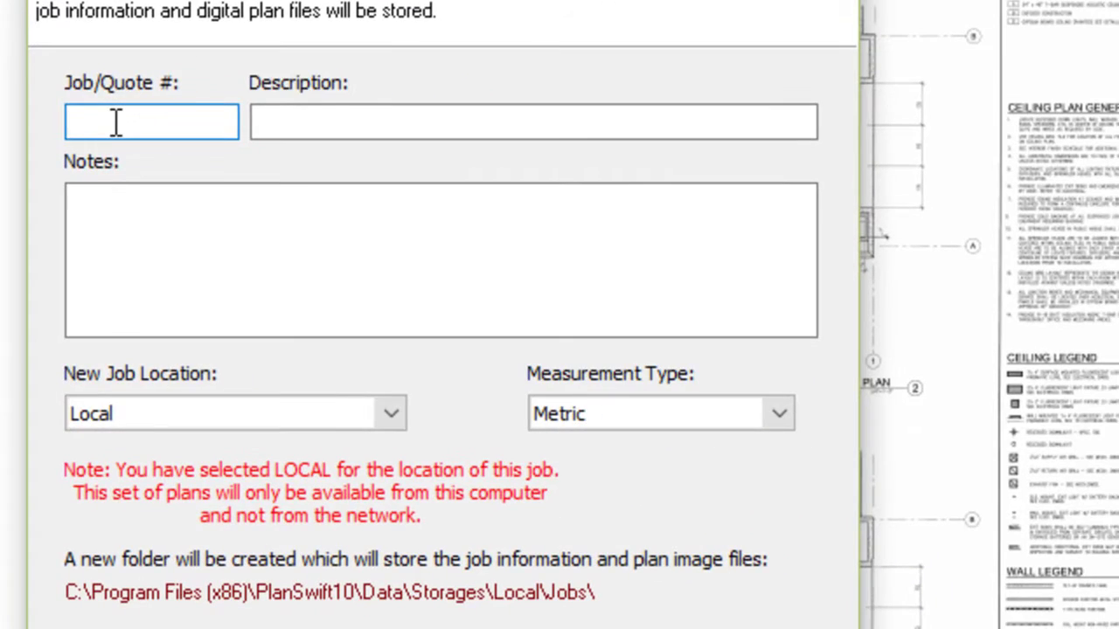
{"action": "type", "text": "6000"}
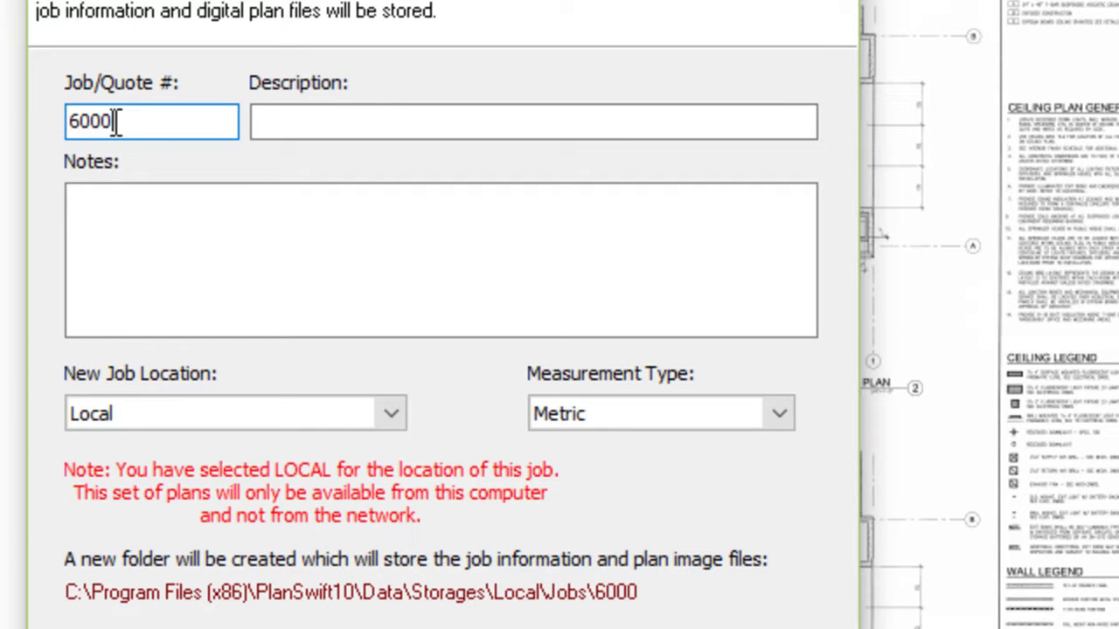
{"action": "left_click", "coordinate": [290, 123]}
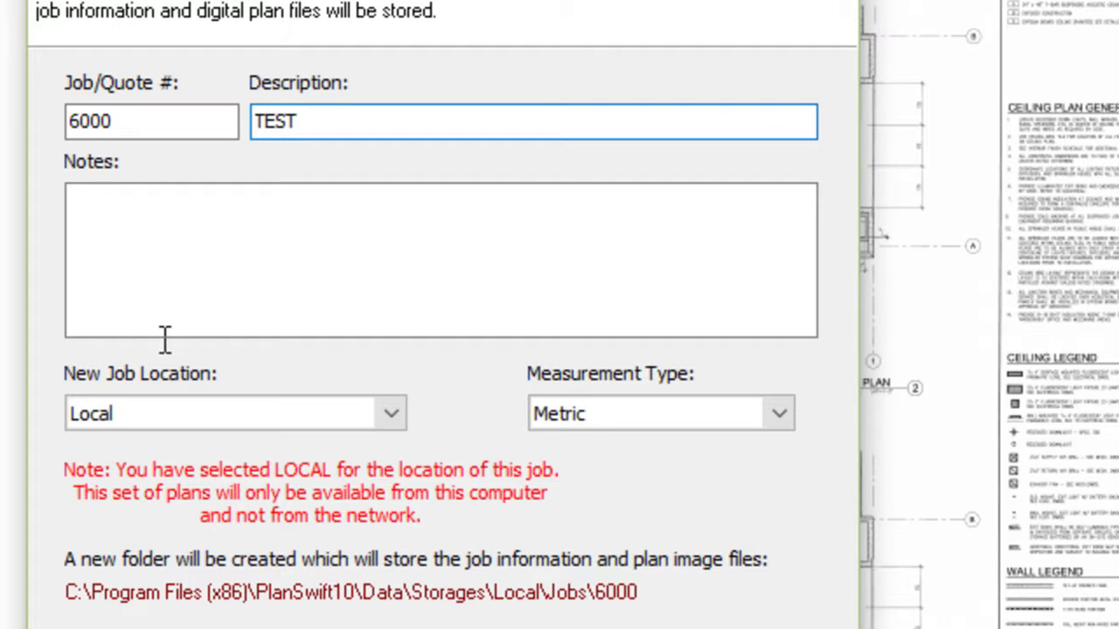
{"action": "left_click", "coordinate": [149, 192]}
{"action": "left_click", "coordinate": [735, 414]}
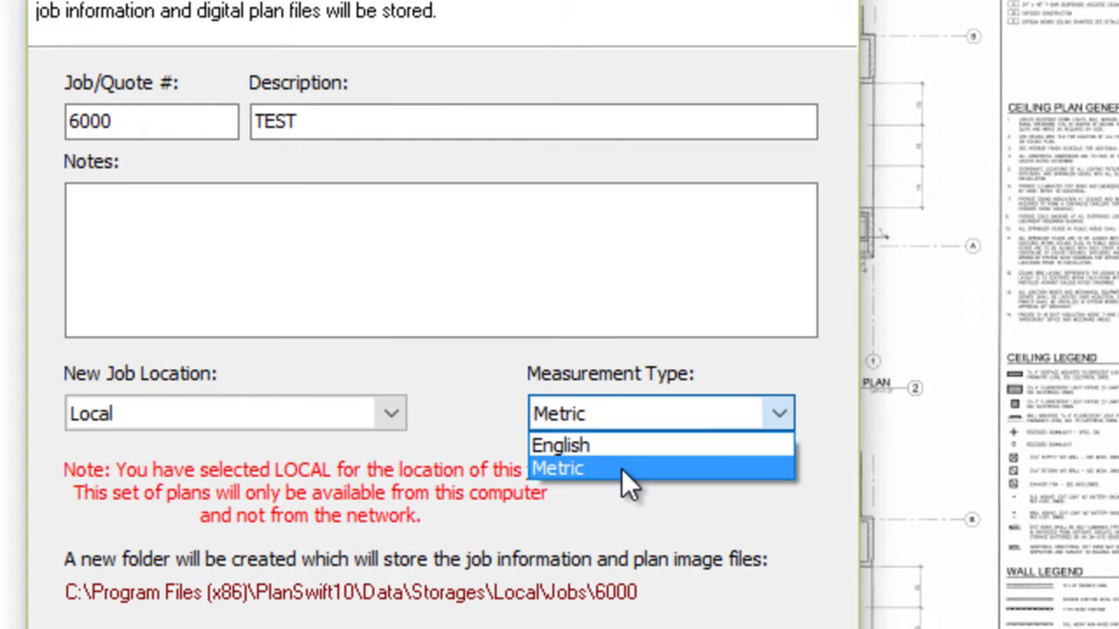
{"action": "left_click", "coordinate": [614, 471]}
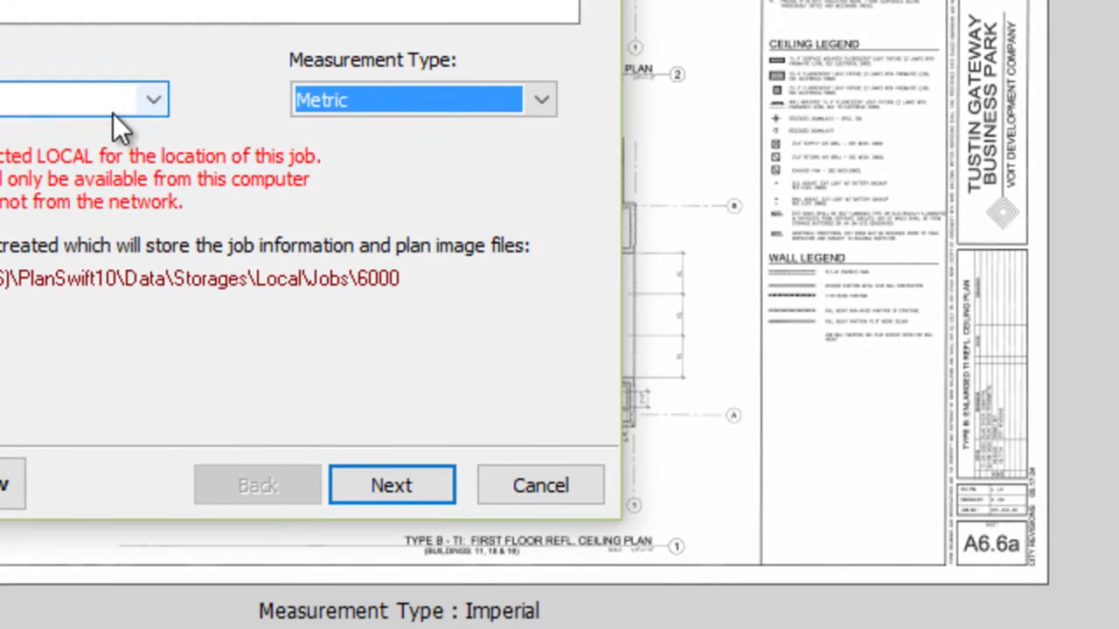
{"action": "left_click", "coordinate": [113, 113]}
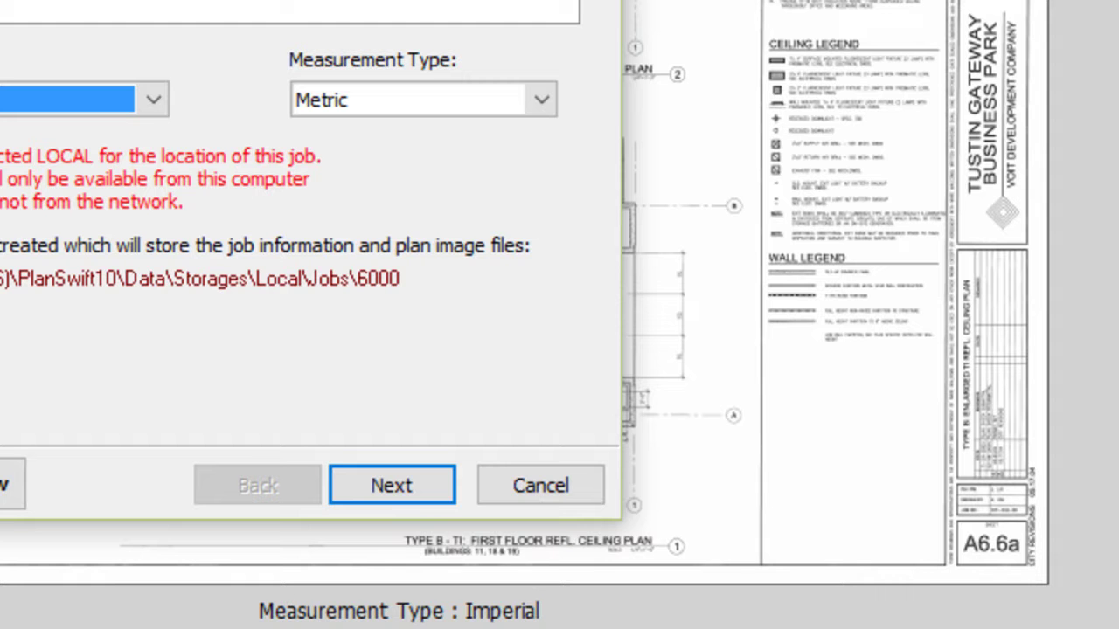
Choose the Project 101 folder as the source of the plan images.
{"action": "left_click", "coordinate": [413, 494]}
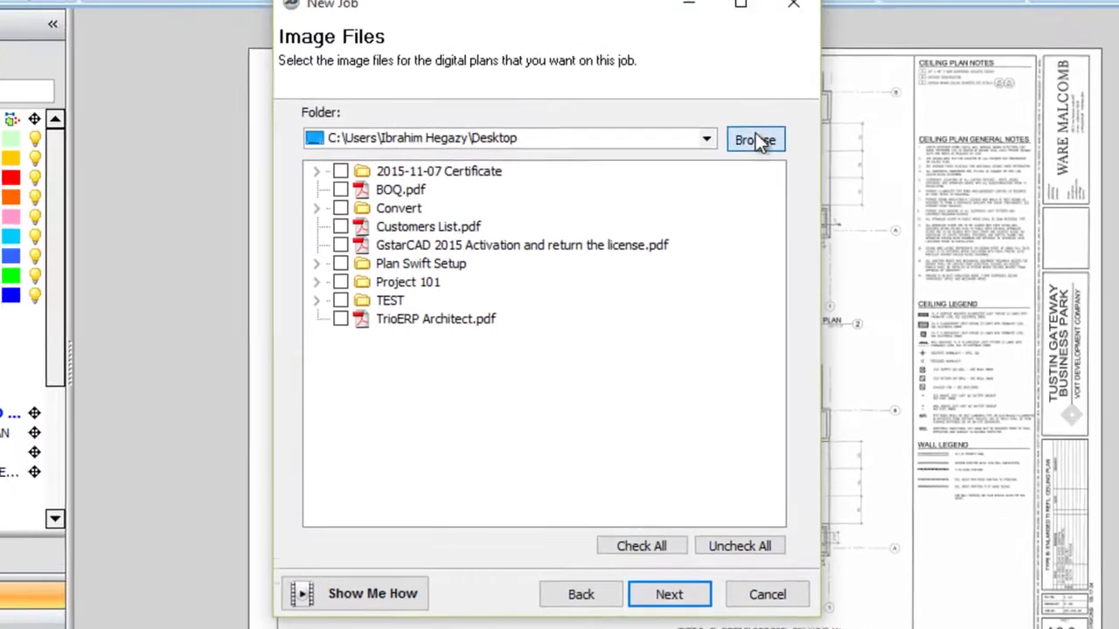
{"action": "left_click", "coordinate": [760, 149]}
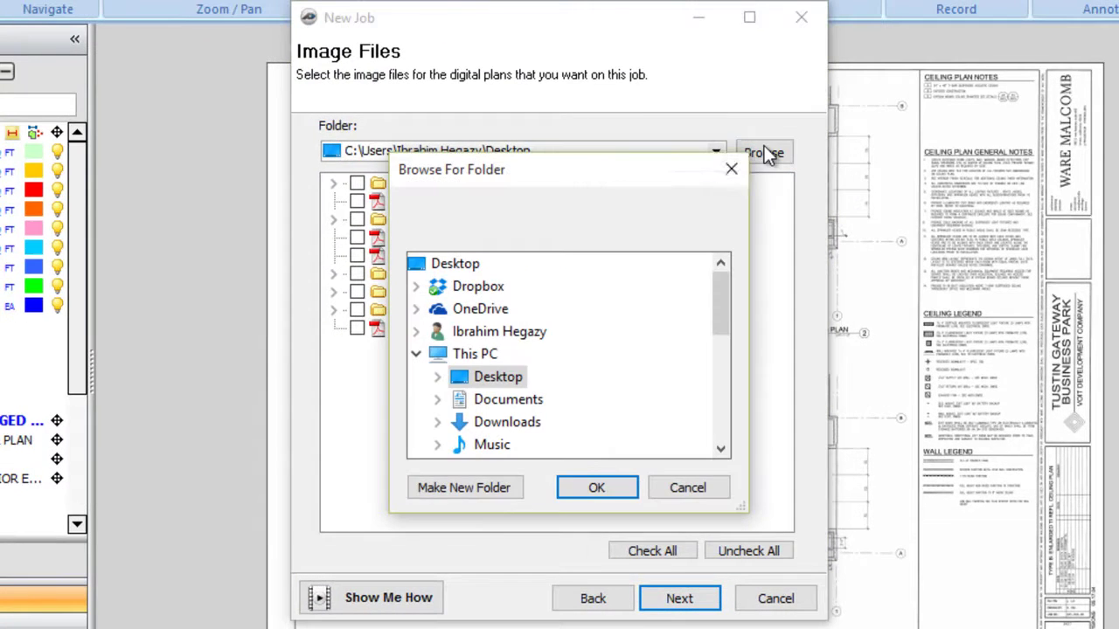
{"action": "left_click", "coordinate": [731, 170]}
{"action": "left_click", "coordinate": [760, 154]}
{"action": "left_click", "coordinate": [732, 168]}
{"action": "left_click", "coordinate": [715, 153]}
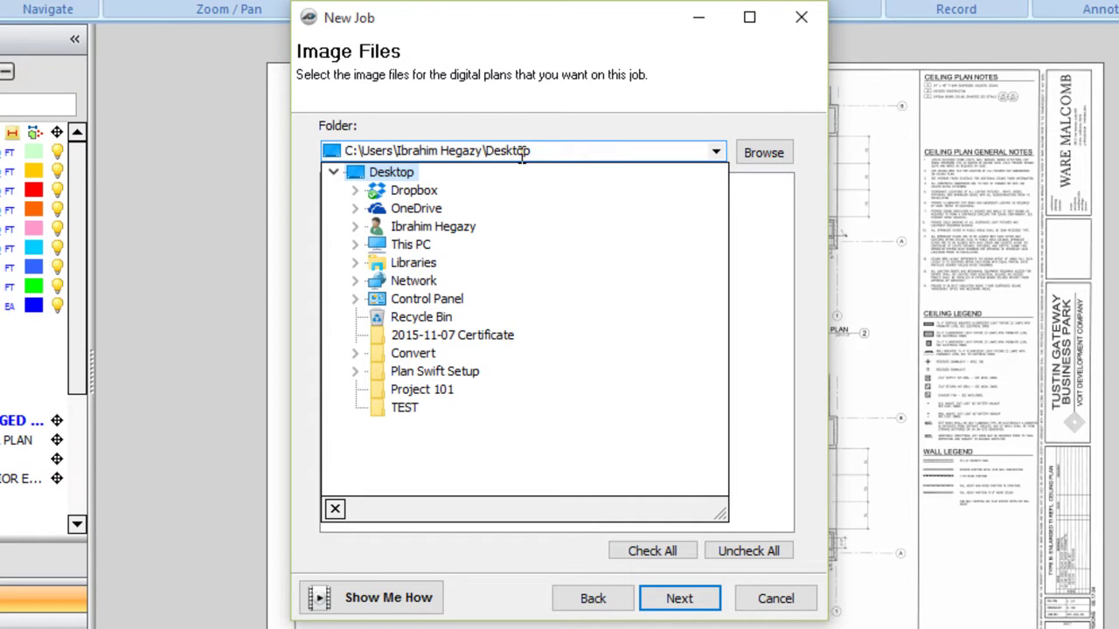
{"action": "left_click", "coordinate": [354, 353]}
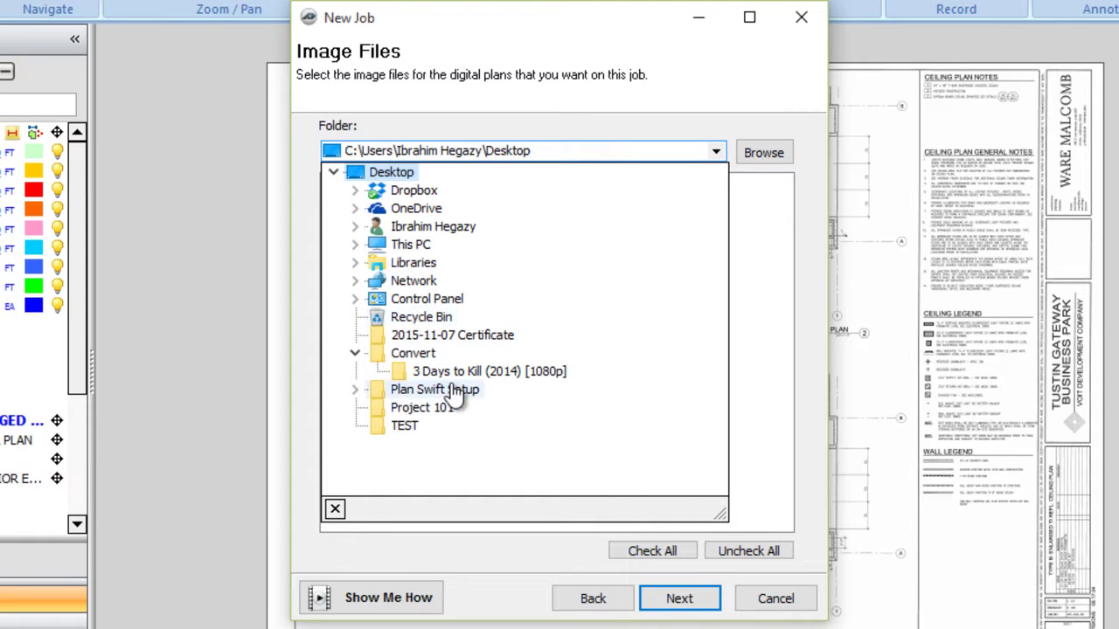
{"action": "left_click", "coordinate": [355, 353]}
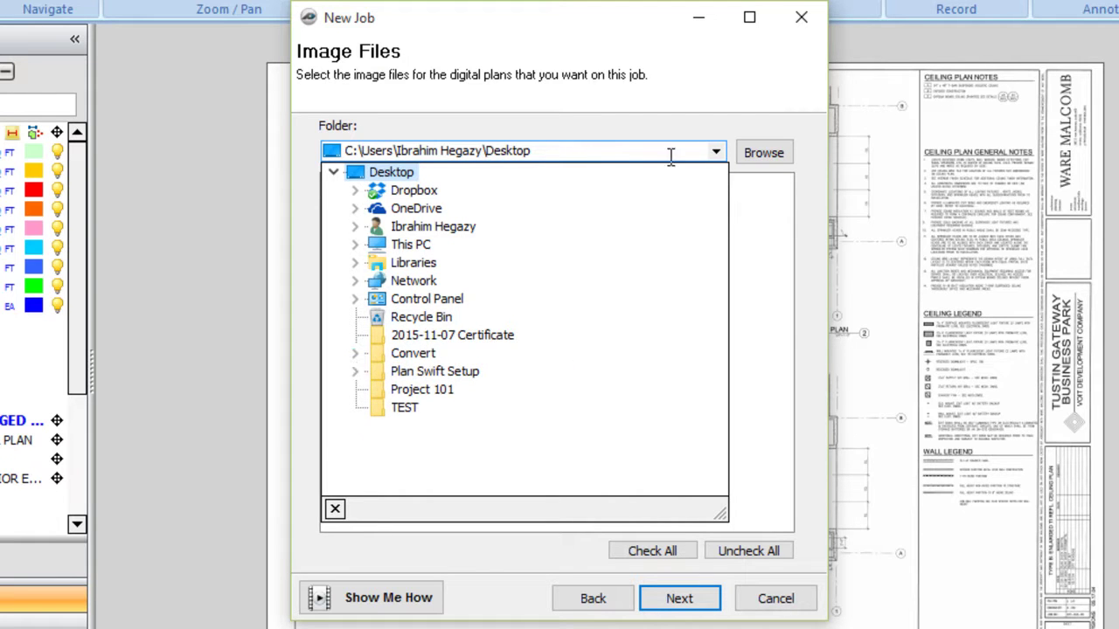
{"action": "left_click", "coordinate": [716, 153]}
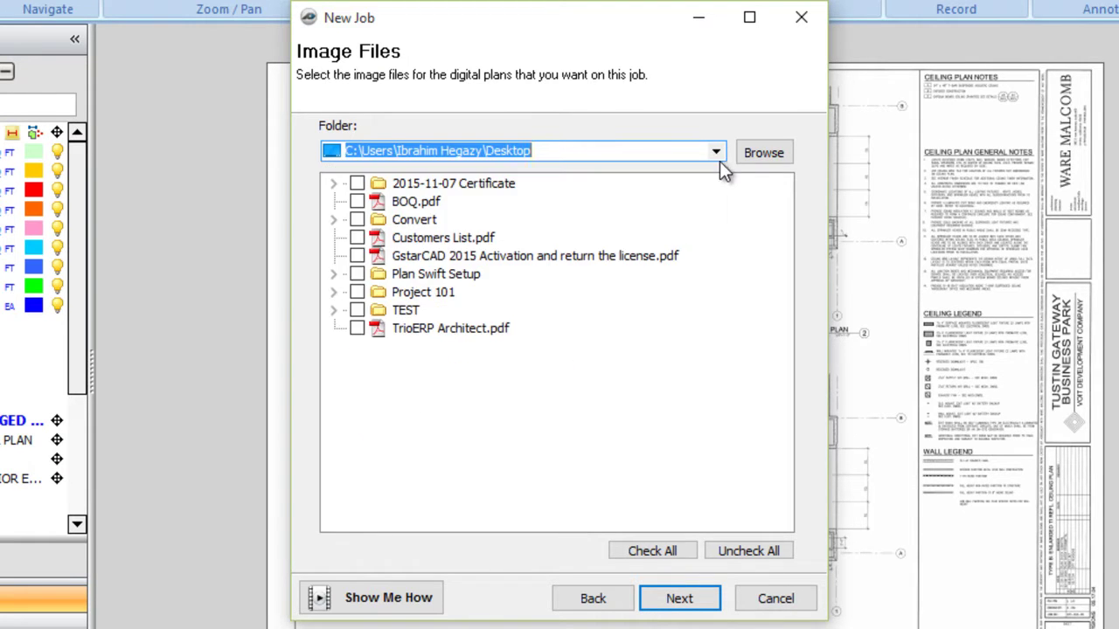
{"action": "left_click", "coordinate": [773, 162]}
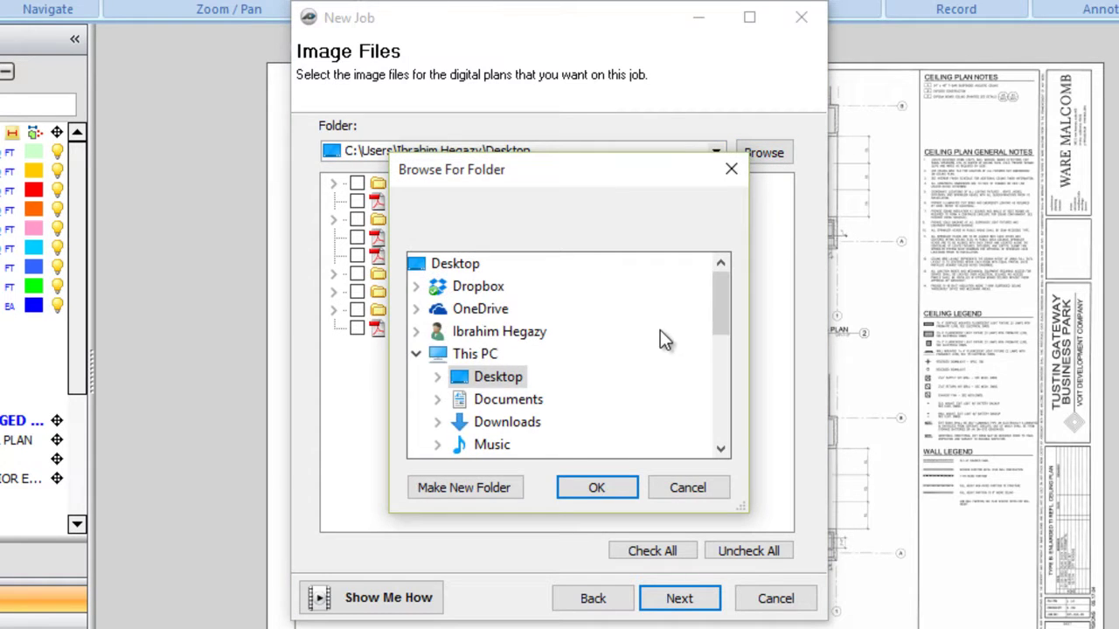
{"action": "scroll", "coordinate": [647, 341], "scroll_direction": "down", "scroll_amount": 6}
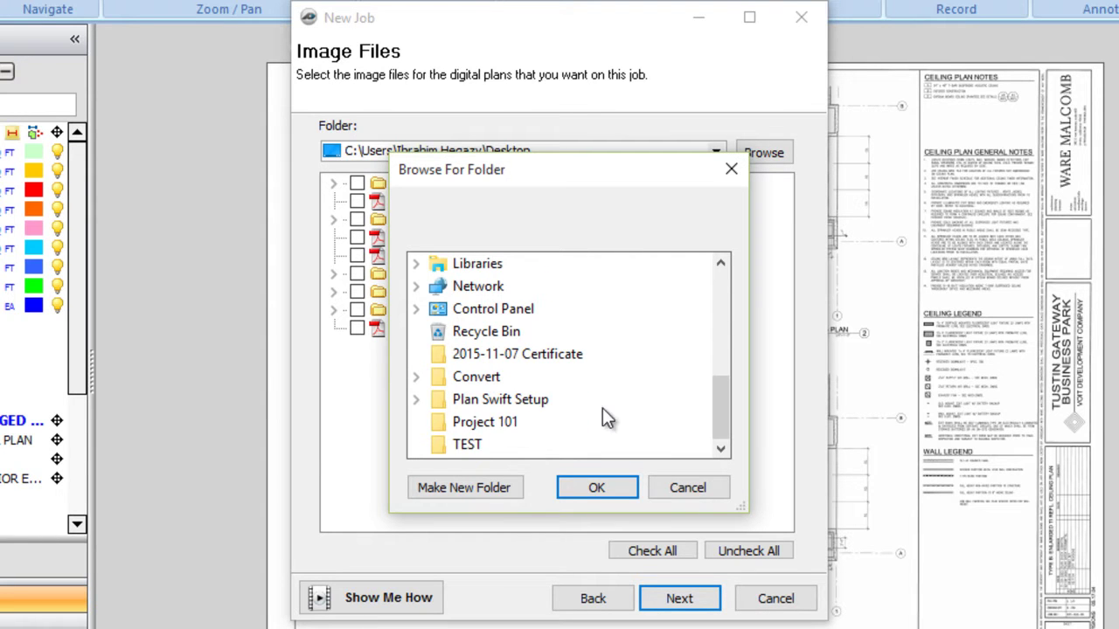
{"action": "left_click", "coordinate": [482, 423]}
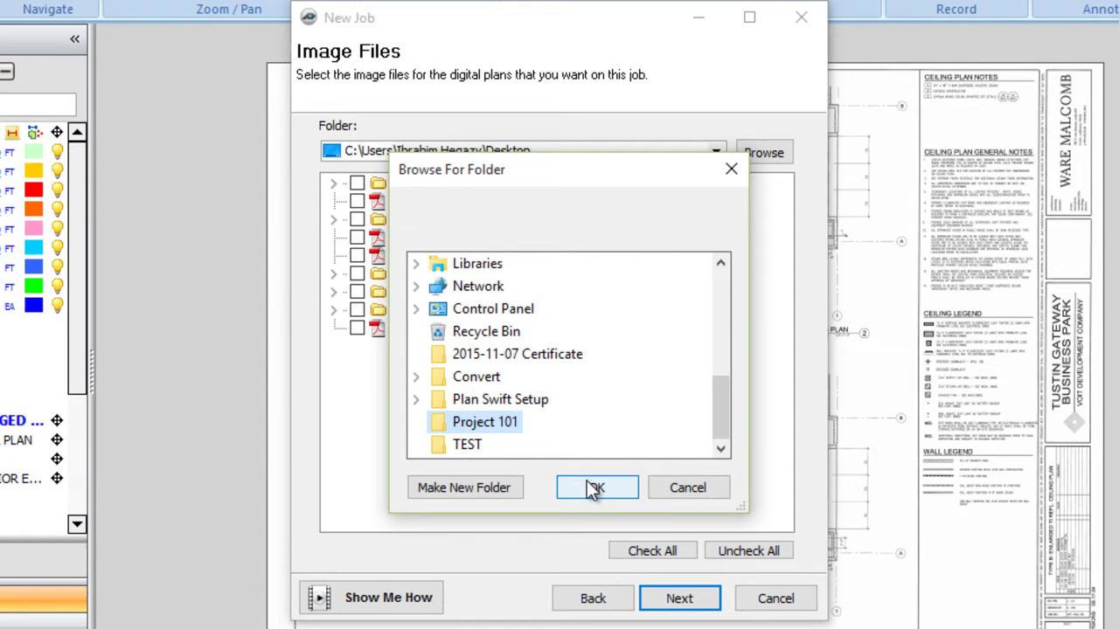
{"action": "left_click", "coordinate": [594, 489]}
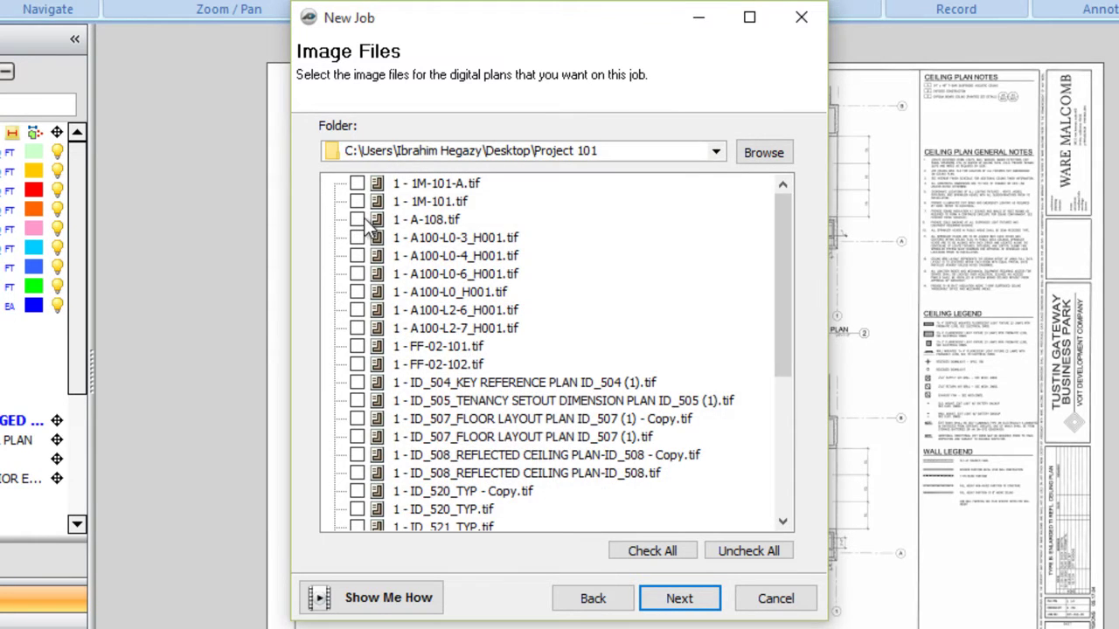
Check every plan file in Project 101 and finish the wizard to import them.
{"action": "left_click", "coordinate": [357, 219]}
{"action": "left_click", "coordinate": [357, 255]}
{"action": "left_click", "coordinate": [353, 310]}
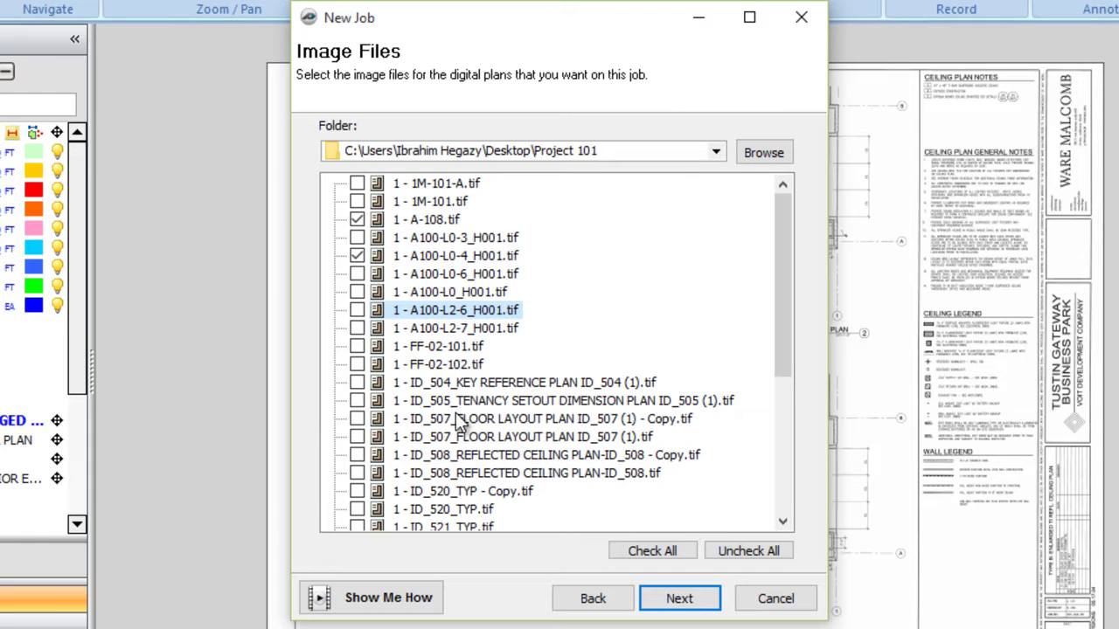
{"action": "left_click", "coordinate": [668, 556]}
{"action": "scroll", "coordinate": [608, 250], "scroll_direction": "down", "scroll_amount": 5}
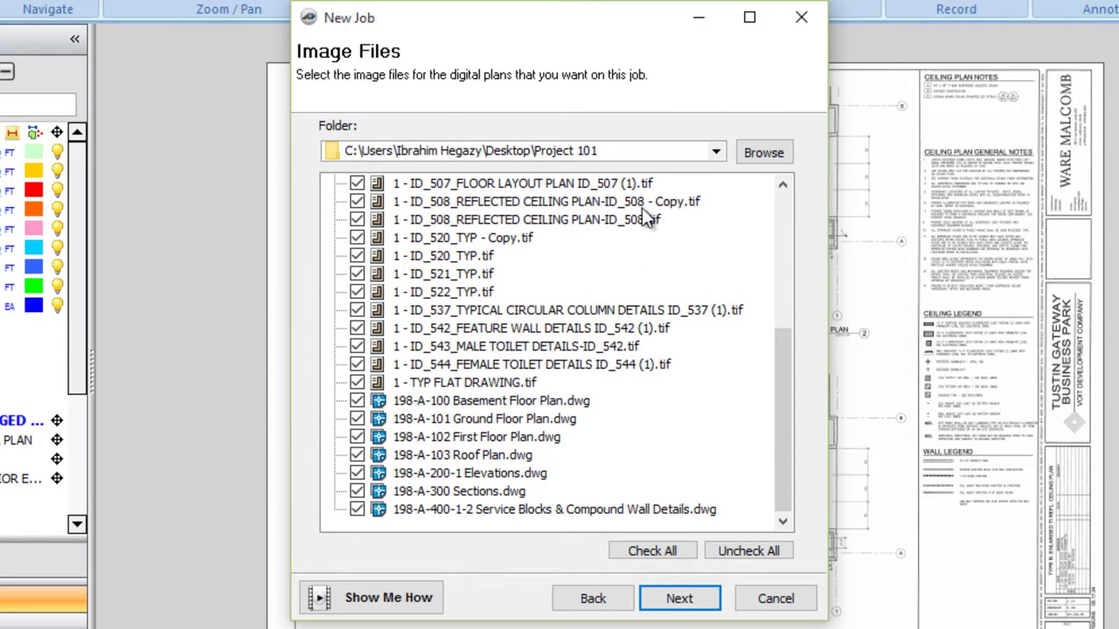
{"action": "left_click", "coordinate": [706, 599]}
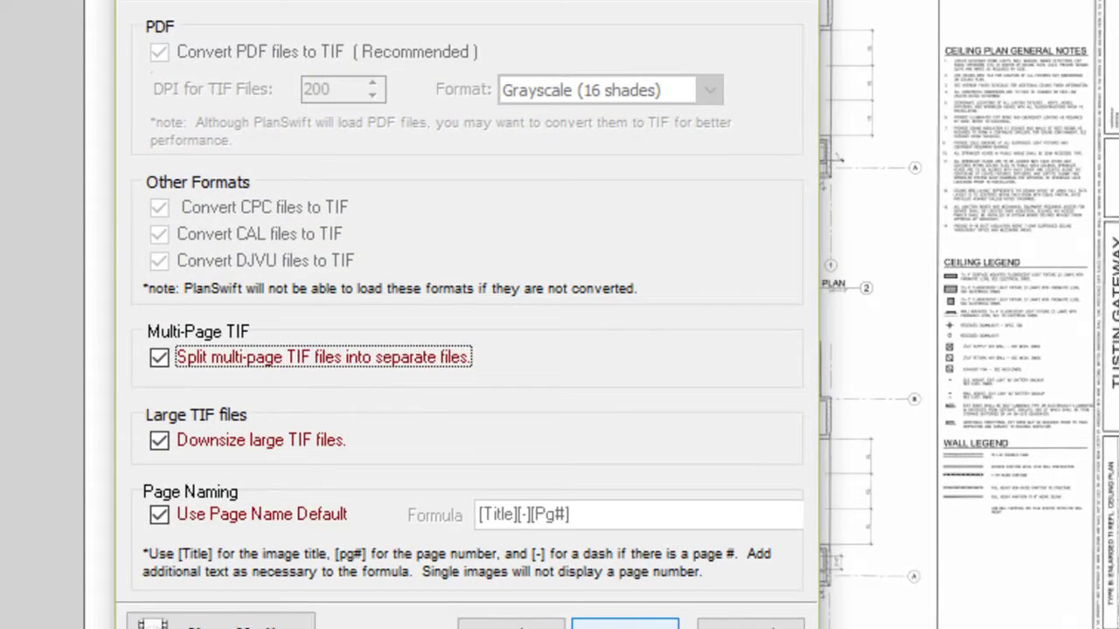
{"action": "left_click", "coordinate": [624, 622]}
{"action": "left_click", "coordinate": [624, 623]}
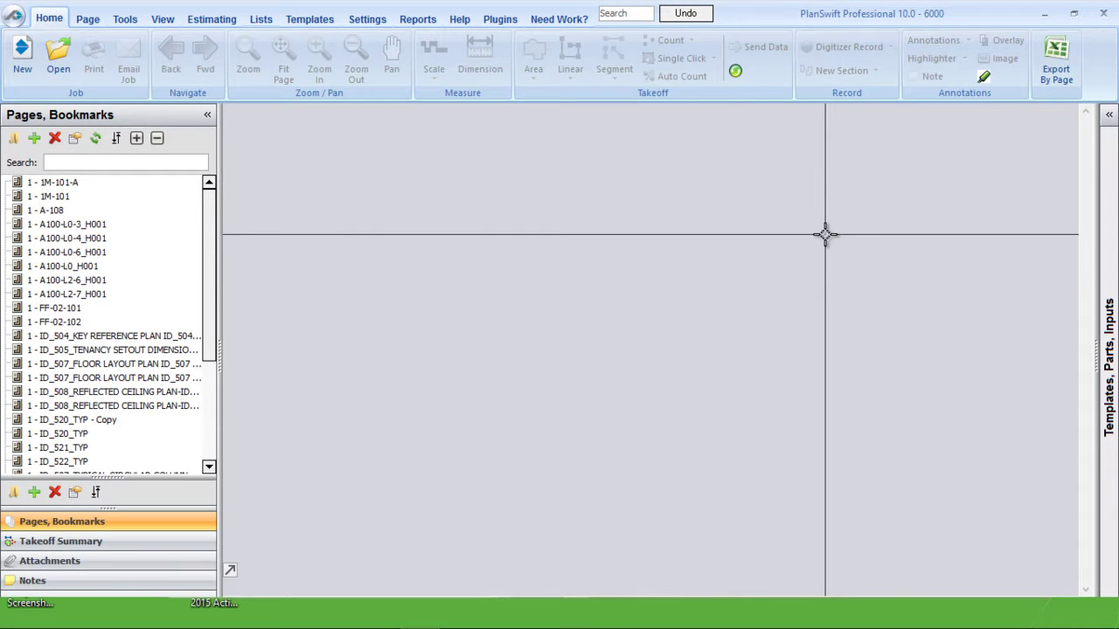
Step through the A100 floor plan sheets down to the ID_507 floor layout plan.
{"action": "left_click", "coordinate": [96, 253]}
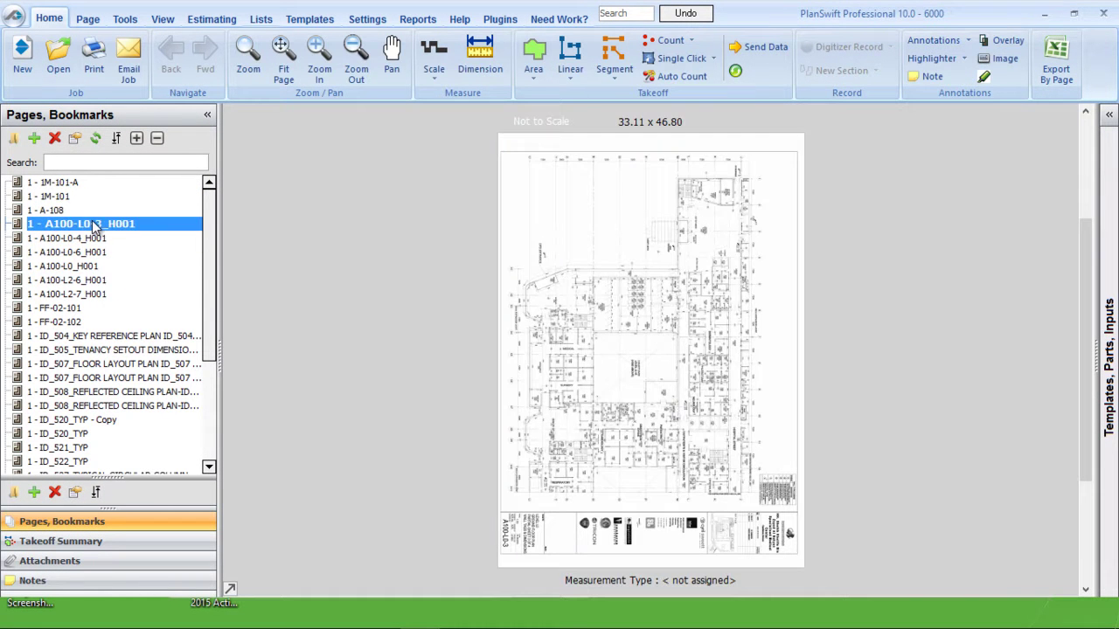
{"action": "left_click", "coordinate": [100, 293]}
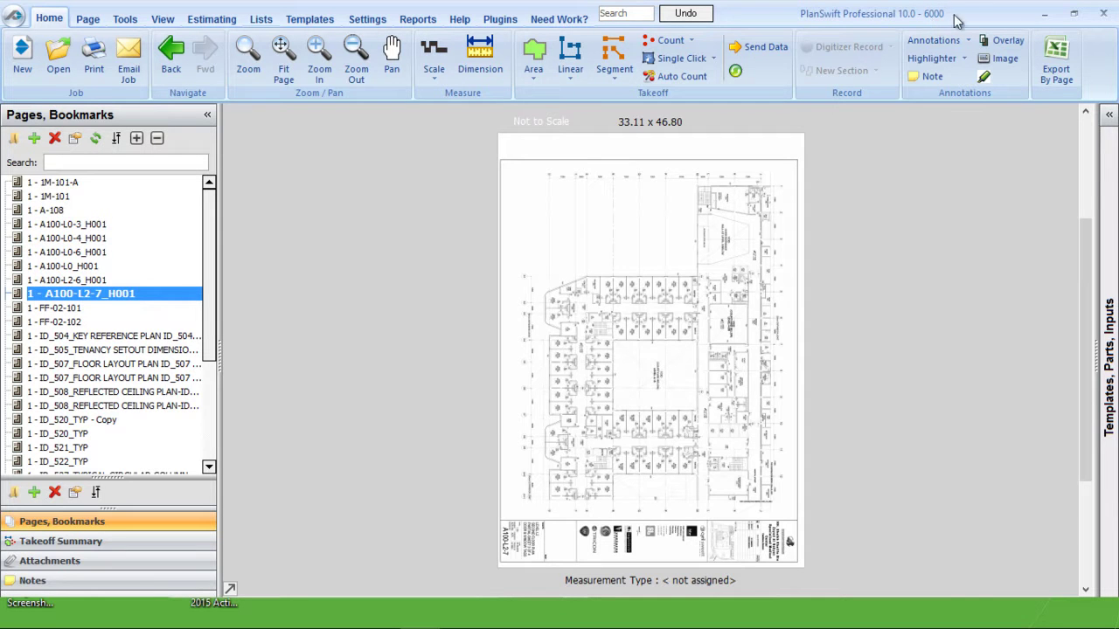
{"action": "left_click", "coordinate": [90, 239]}
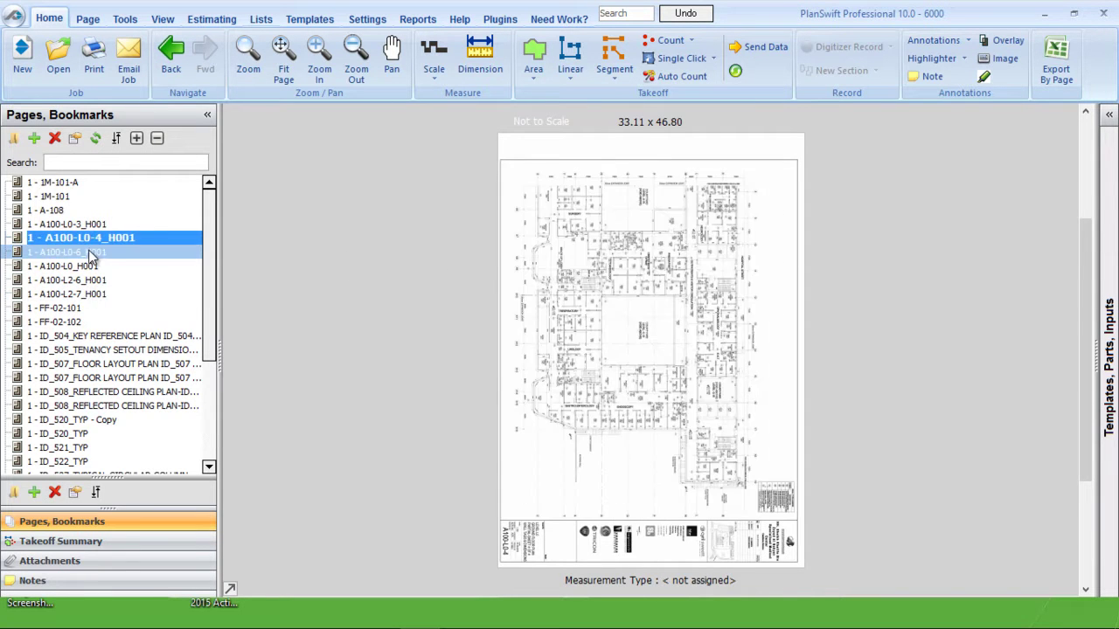
{"action": "left_click", "coordinate": [92, 254]}
{"action": "left_click", "coordinate": [85, 309]}
{"action": "left_click", "coordinate": [85, 350]}
{"action": "left_click", "coordinate": [85, 378]}
{"action": "scroll", "coordinate": [85, 382], "scroll_direction": "down", "scroll_amount": 4}
View the basement and ground floor plan layouts, then the ID_520 and ID_508 sheets.
{"action": "left_click", "coordinate": [26, 379]}
{"action": "left_click", "coordinate": [5, 378]}
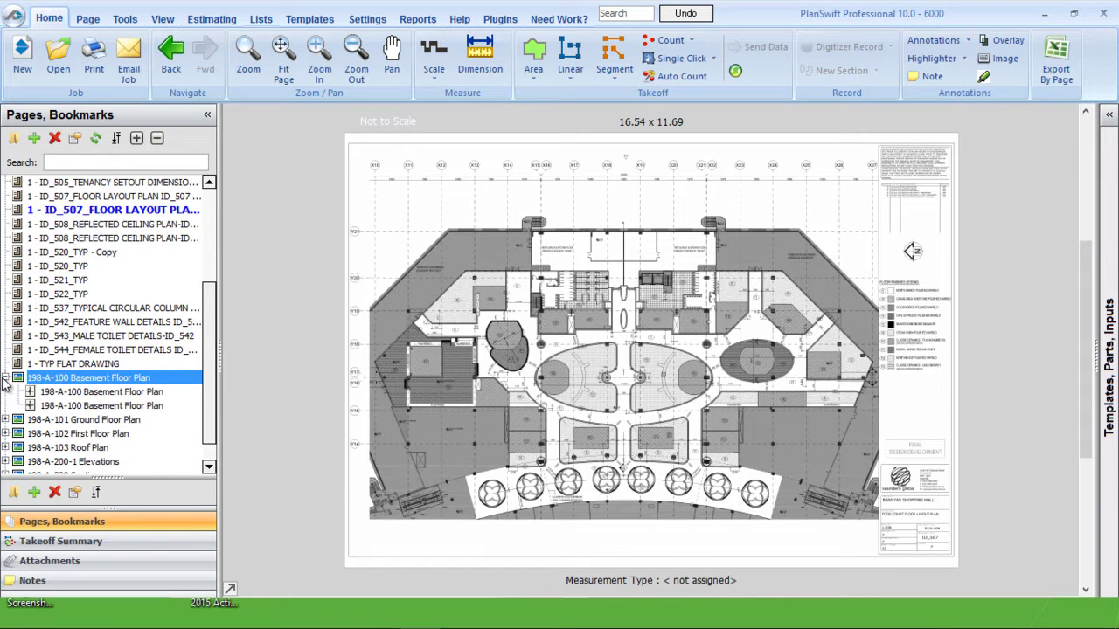
{"action": "left_click", "coordinate": [50, 393]}
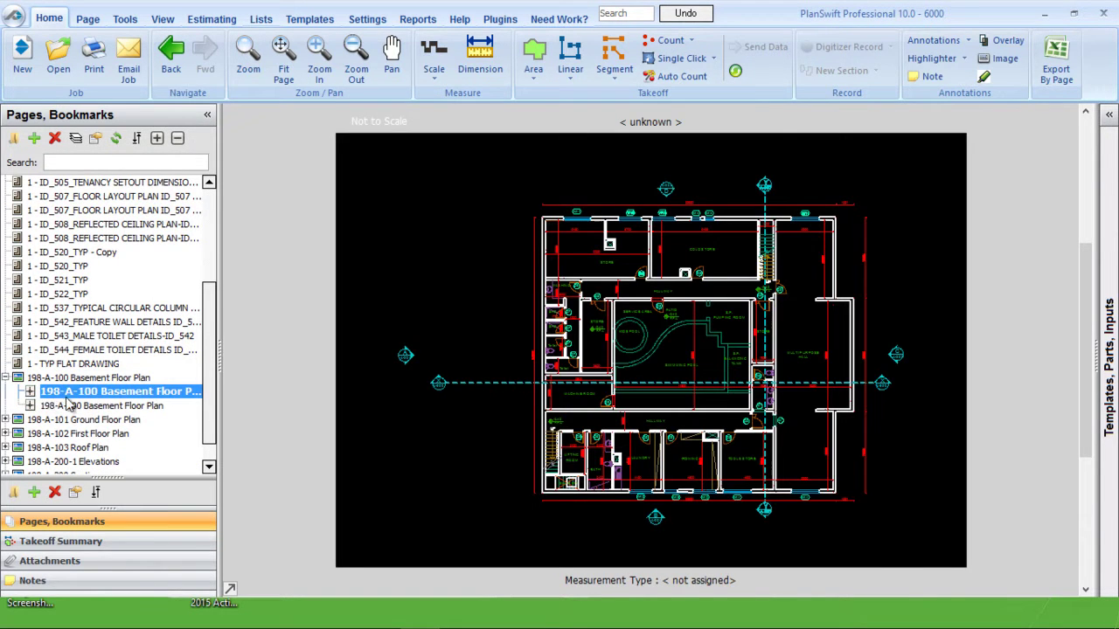
{"action": "left_click", "coordinate": [68, 406]}
{"action": "left_click", "coordinate": [75, 394]}
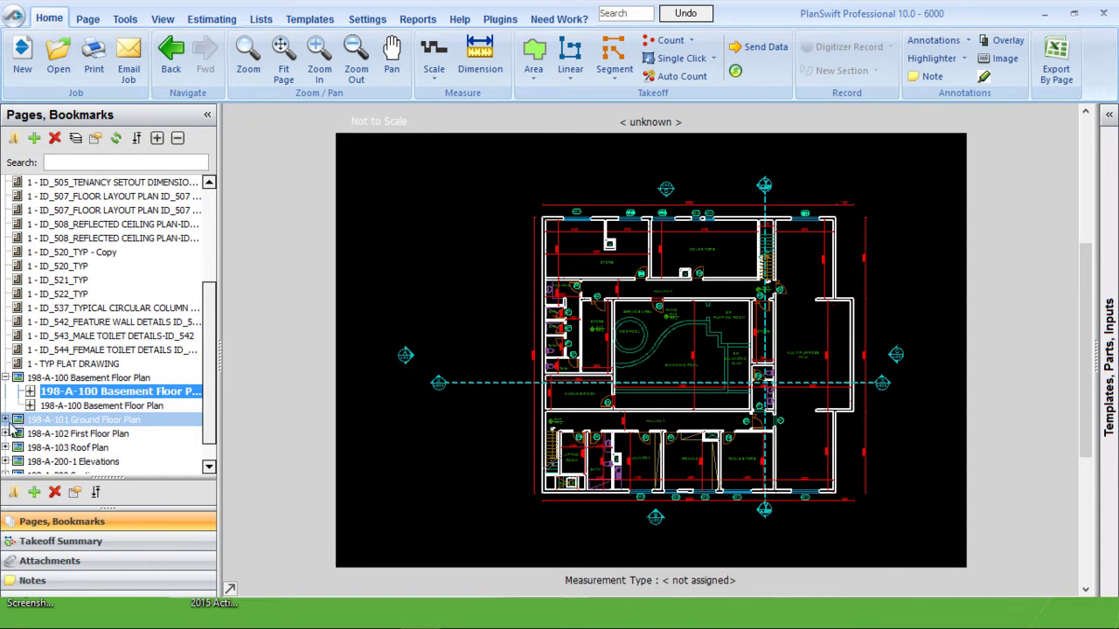
{"action": "left_click", "coordinate": [6, 420]}
{"action": "left_click", "coordinate": [44, 435]}
{"action": "left_click", "coordinate": [55, 447]}
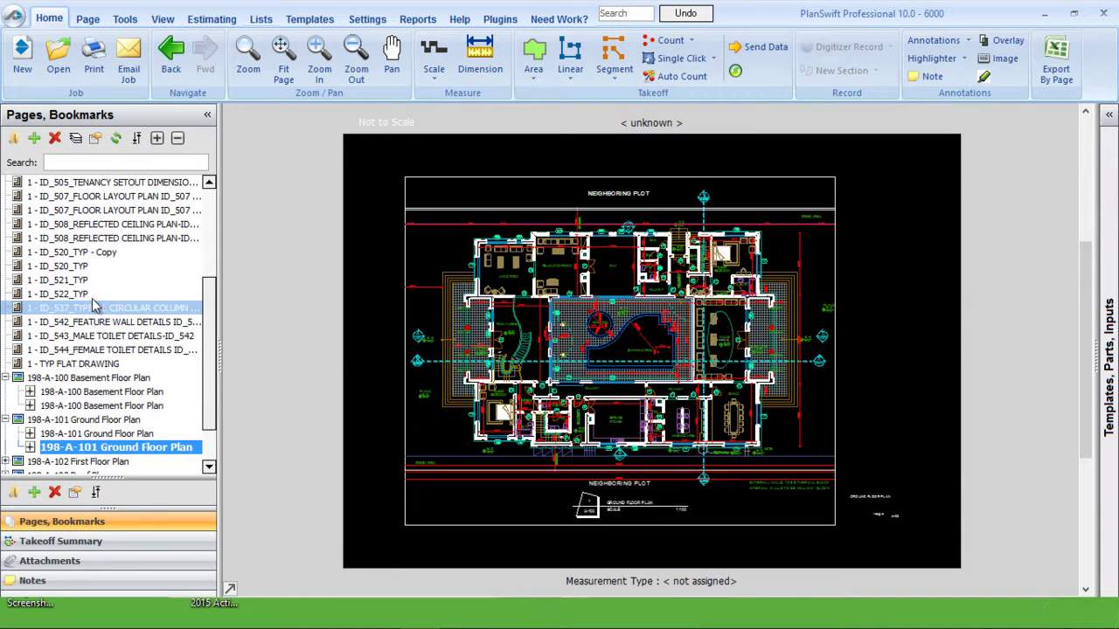
{"action": "left_click", "coordinate": [88, 252]}
{"action": "left_click", "coordinate": [96, 235]}
{"action": "scroll", "coordinate": [99, 220], "scroll_direction": "up", "scroll_amount": 2}
{"action": "scroll", "coordinate": [99, 223], "scroll_direction": "up", "scroll_amount": 4}
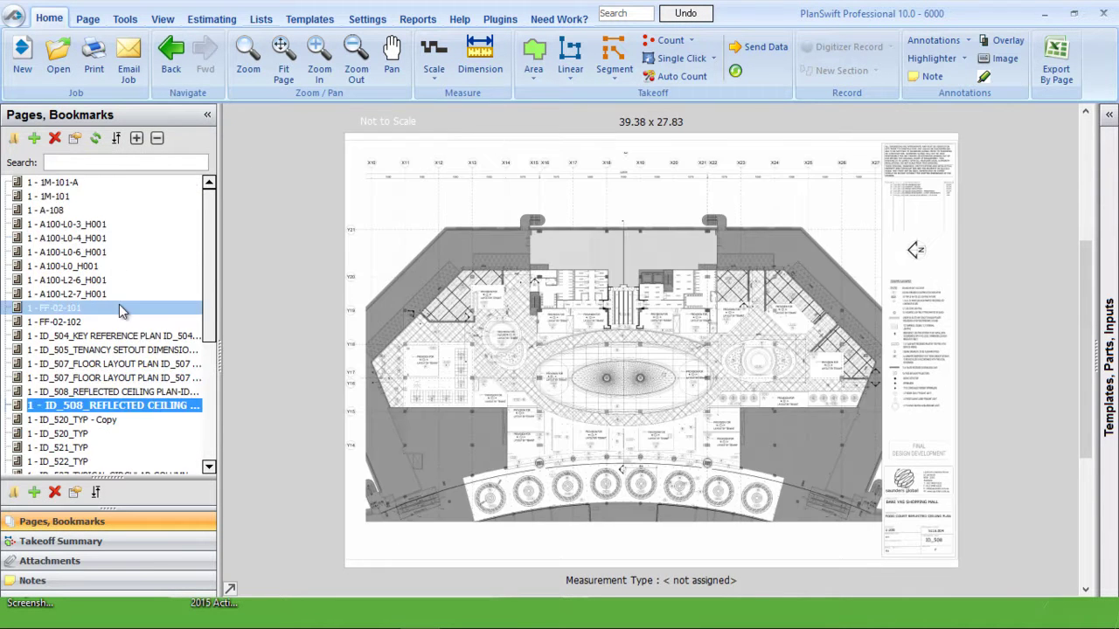
Rotate pages FF-02-101 and FF-02-102 left to landscape 46.80 x 33.11.
{"action": "left_click", "coordinate": [119, 308]}
{"action": "scroll", "coordinate": [569, 340], "scroll_direction": "up", "scroll_amount": 5}
{"action": "scroll", "coordinate": [675, 339], "scroll_direction": "down", "scroll_amount": 5}
{"action": "left_click", "coordinate": [88, 18]}
{"action": "left_click", "coordinate": [223, 61]}
{"action": "left_click", "coordinate": [99, 321]}
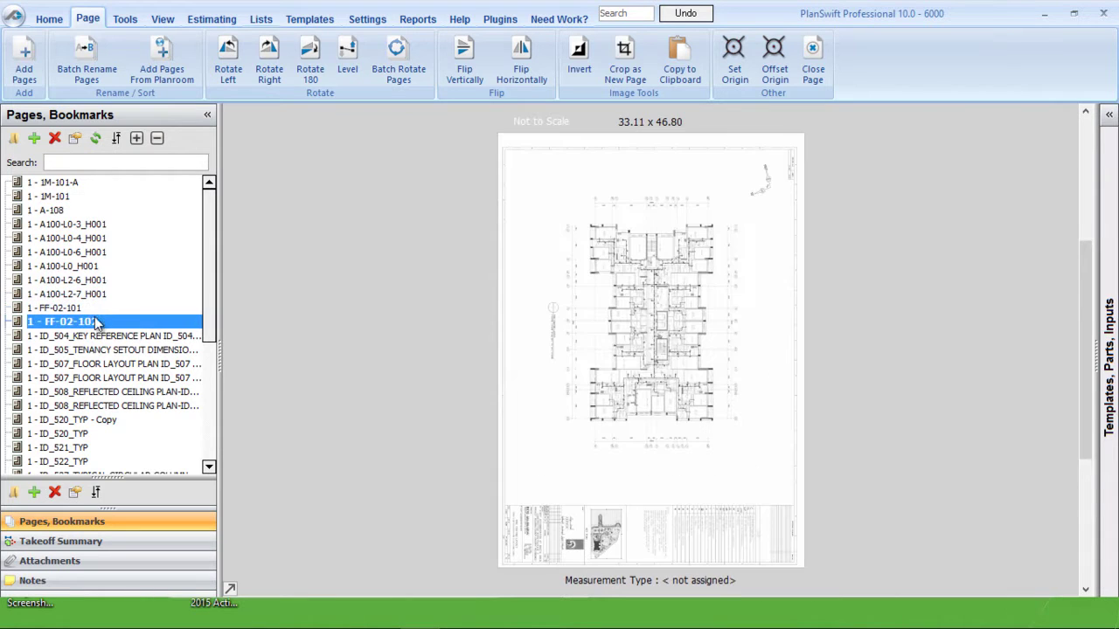
{"action": "left_click", "coordinate": [227, 63]}
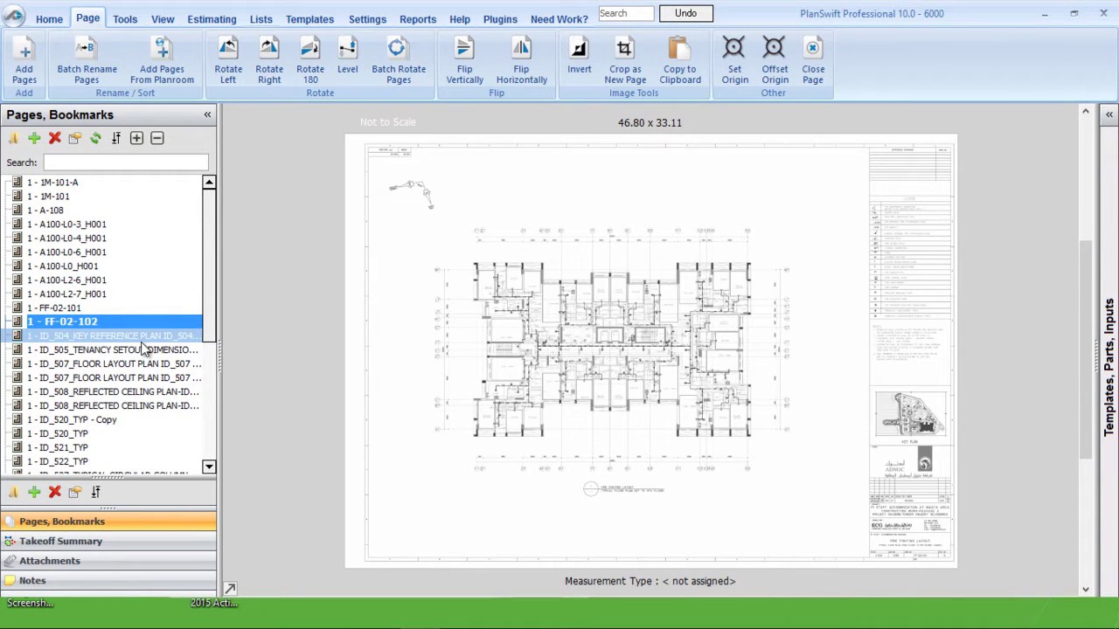
Return to FF-02-101 on the Home ribbon and zoom to its 52500 dimension.
{"action": "left_click", "coordinate": [107, 308]}
{"action": "scroll", "coordinate": [627, 262], "scroll_direction": "up", "scroll_amount": 3}
{"action": "scroll", "coordinate": [627, 262], "scroll_direction": "up", "scroll_amount": 3}
{"action": "left_click", "coordinate": [49, 18]}
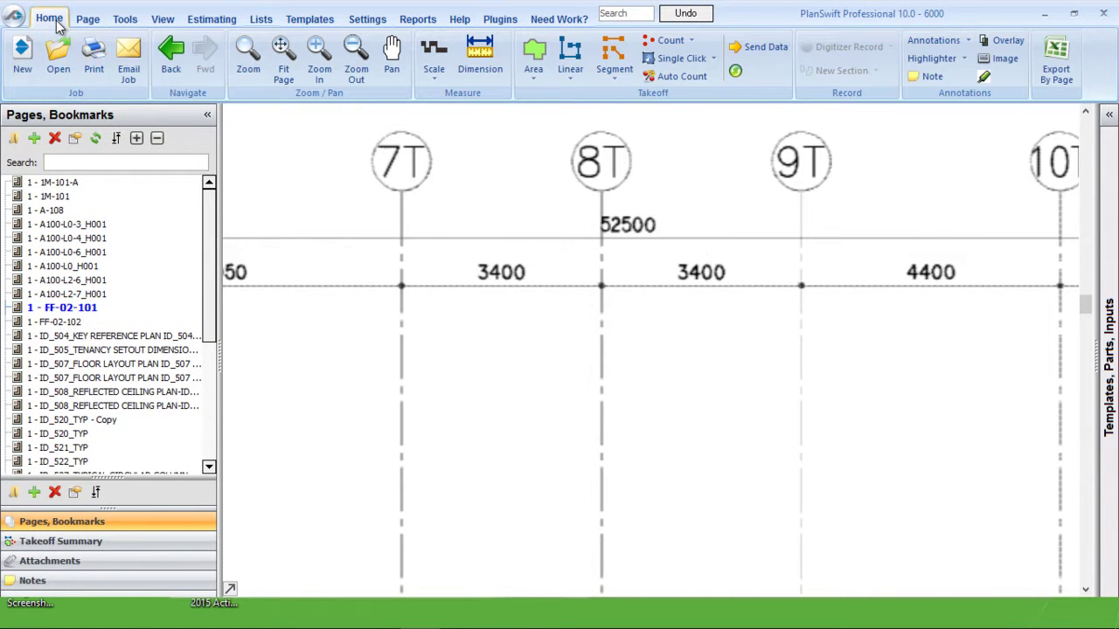
{"action": "scroll", "coordinate": [687, 379], "scroll_direction": "down", "scroll_amount": 2}
{"action": "scroll", "coordinate": [655, 323], "scroll_direction": "up", "scroll_amount": 4}
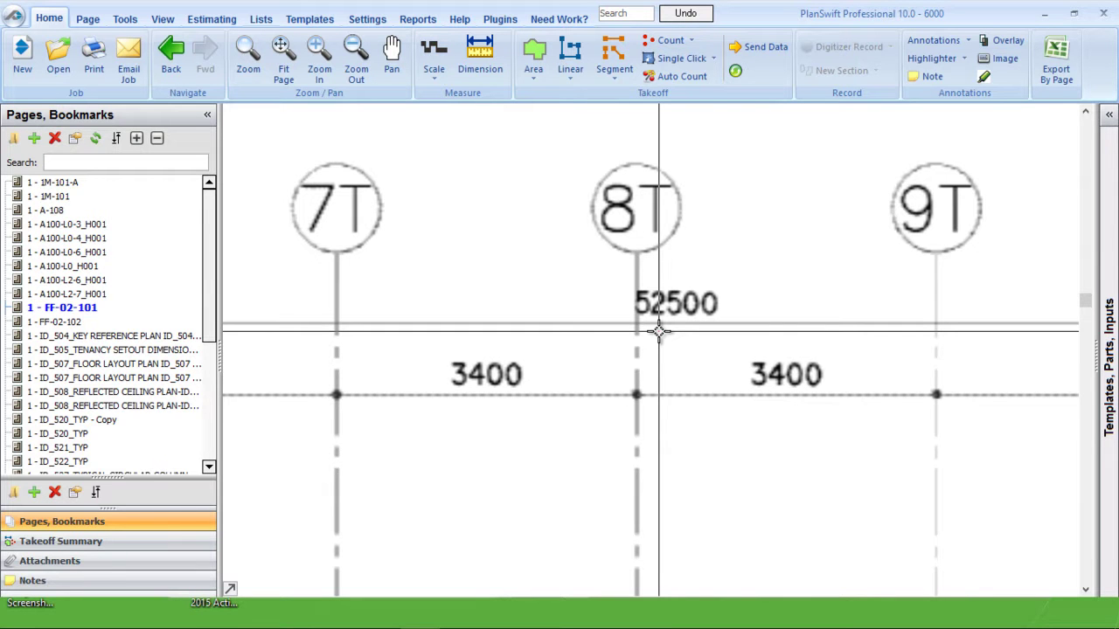
{"action": "scroll", "coordinate": [647, 310], "scroll_direction": "down", "scroll_amount": 3}
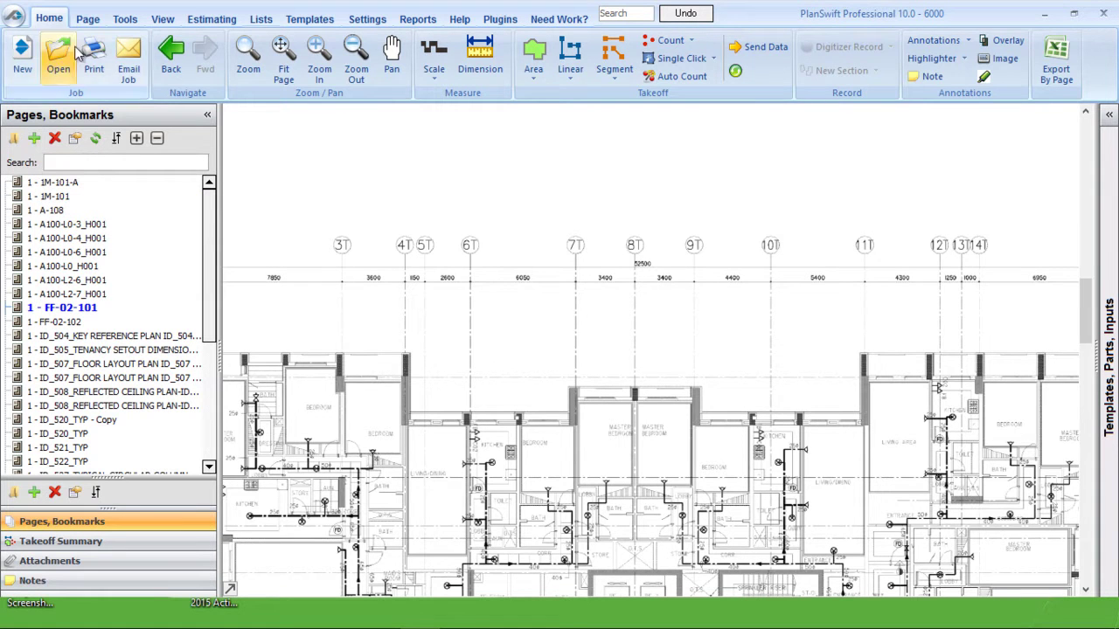
{"action": "left_click", "coordinate": [88, 19]}
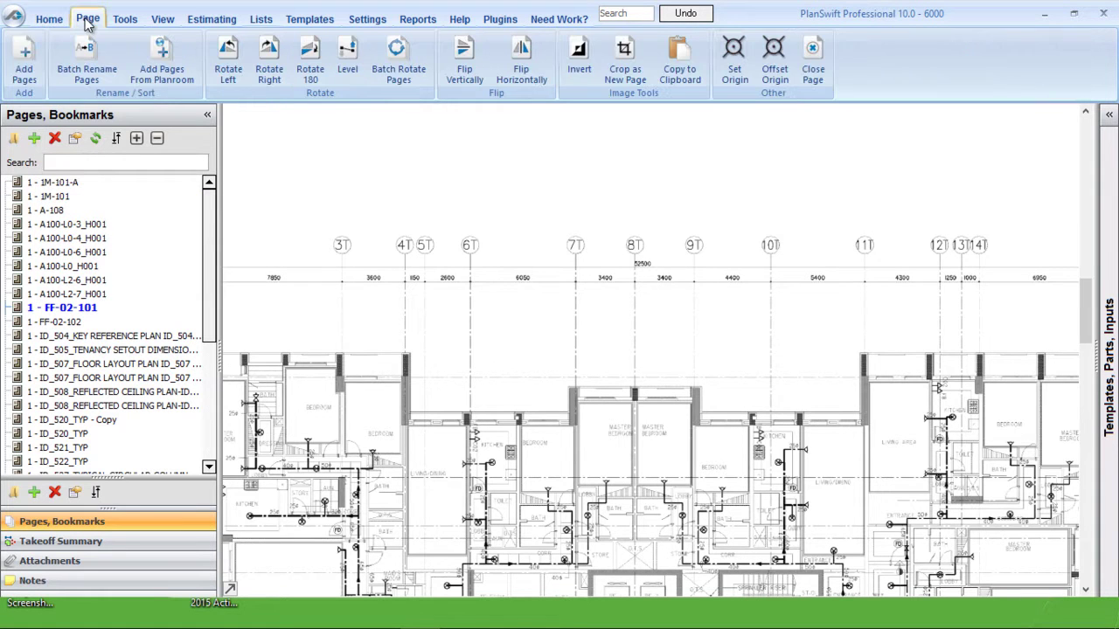
{"action": "left_click", "coordinate": [23, 54]}
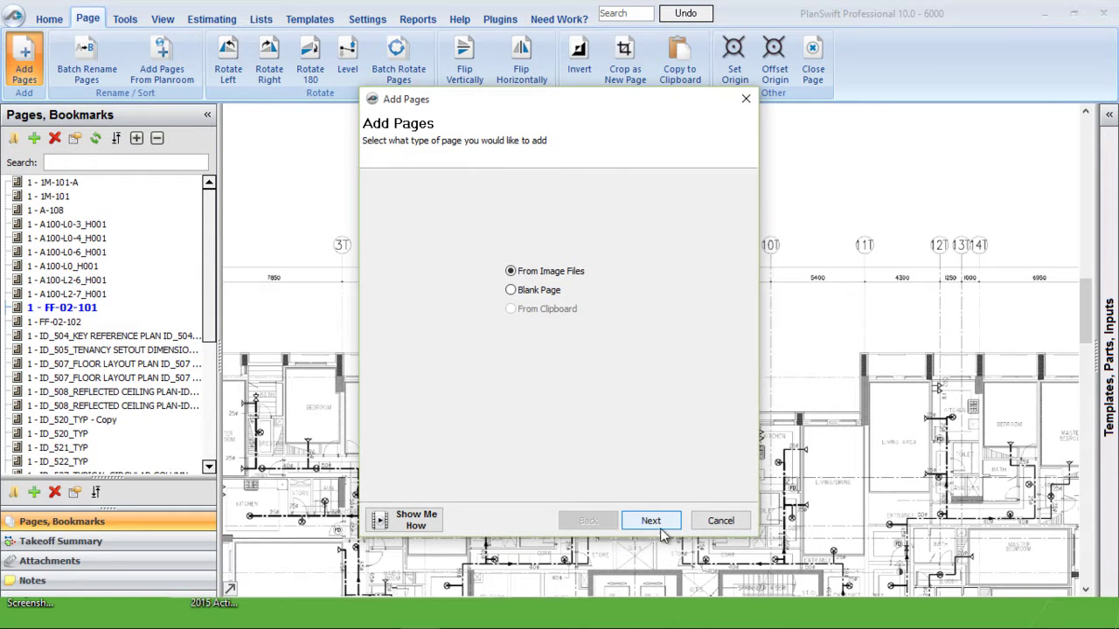
{"action": "left_click", "coordinate": [651, 521]}
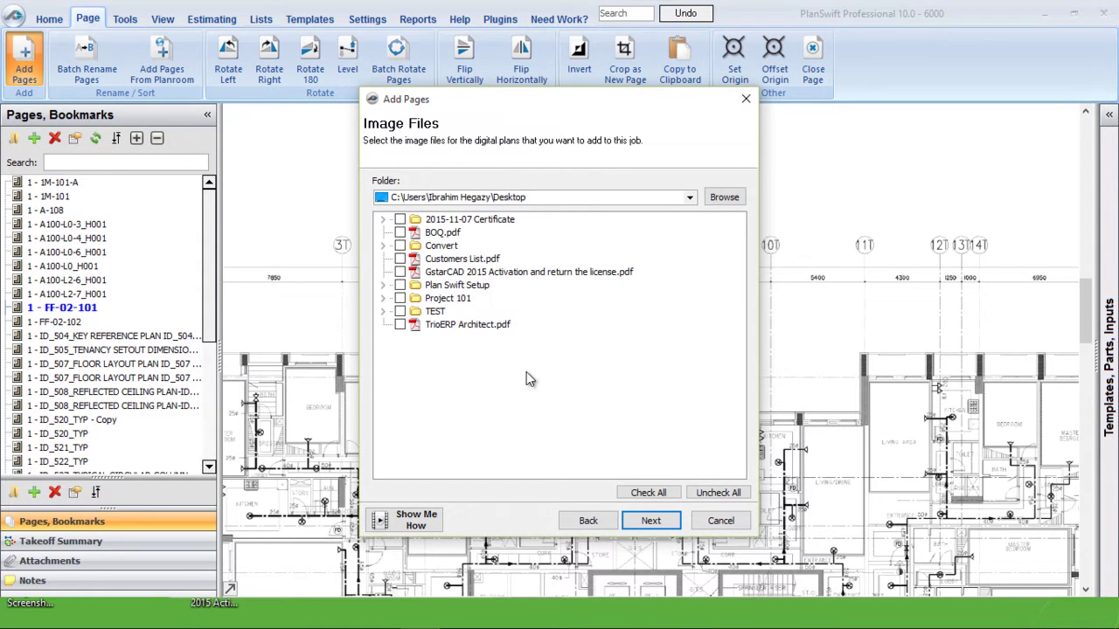
{"action": "left_click", "coordinate": [722, 198]}
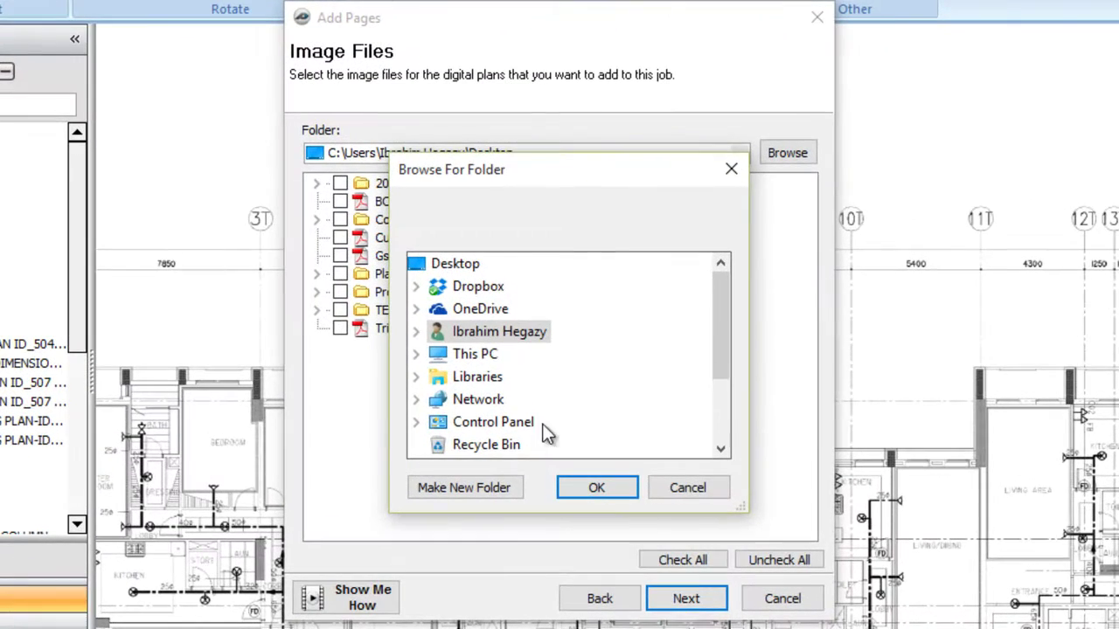
{"action": "left_click_drag", "start_coordinate": [516, 158], "coordinate": [516, 155]}
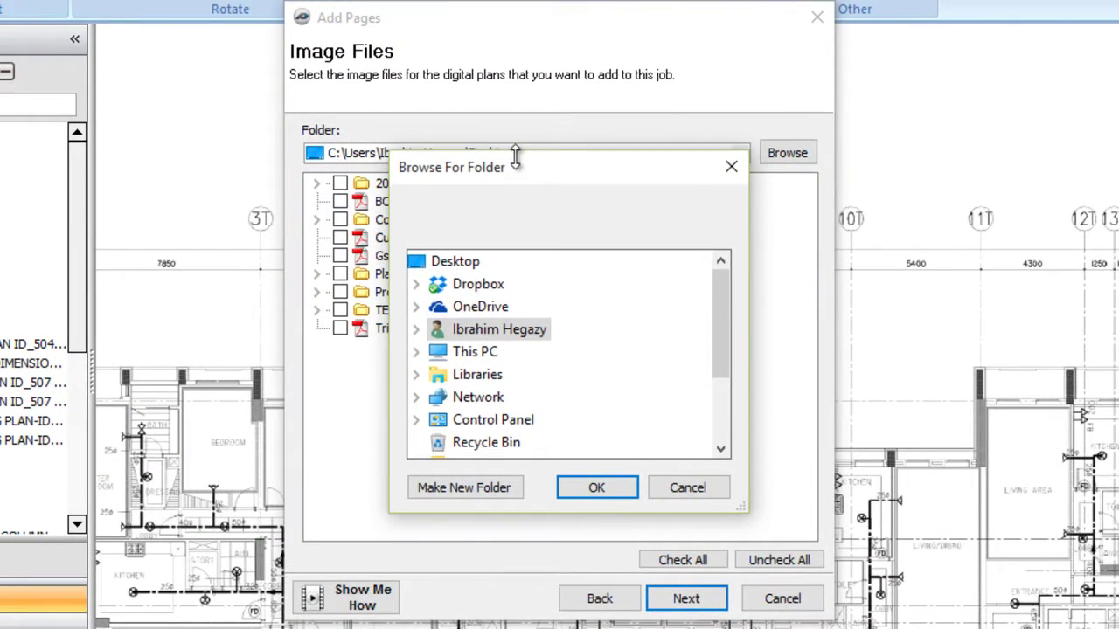
{"action": "left_click", "coordinate": [708, 486]}
{"action": "left_click", "coordinate": [782, 599]}
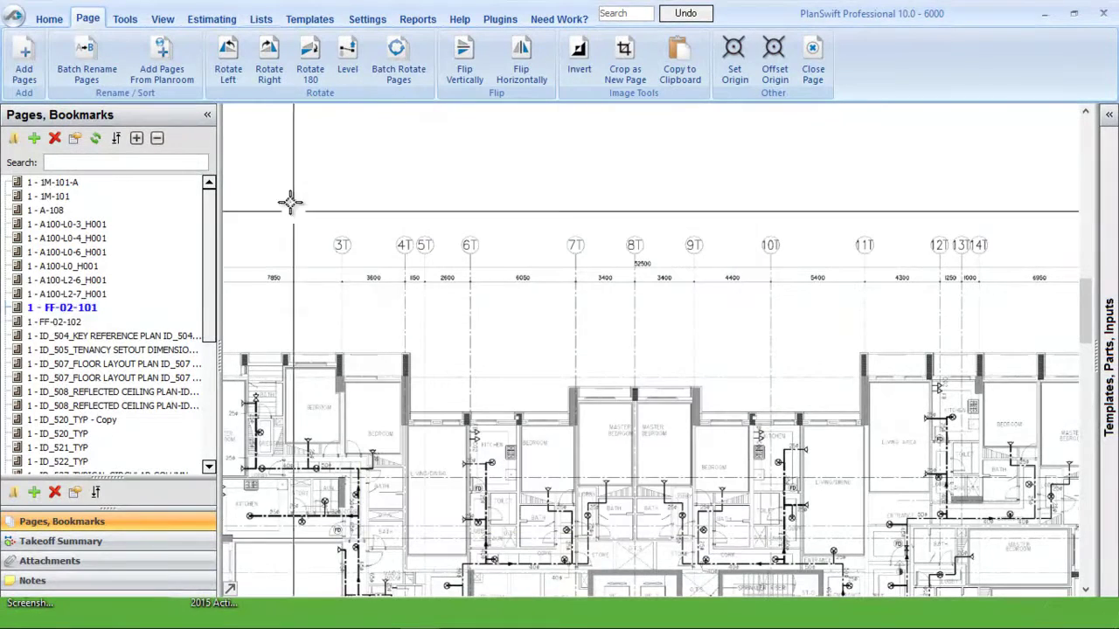
Fit FF-02-101 in view and try the preset scale 1" = 70' 0".
{"action": "left_click", "coordinate": [61, 308]}
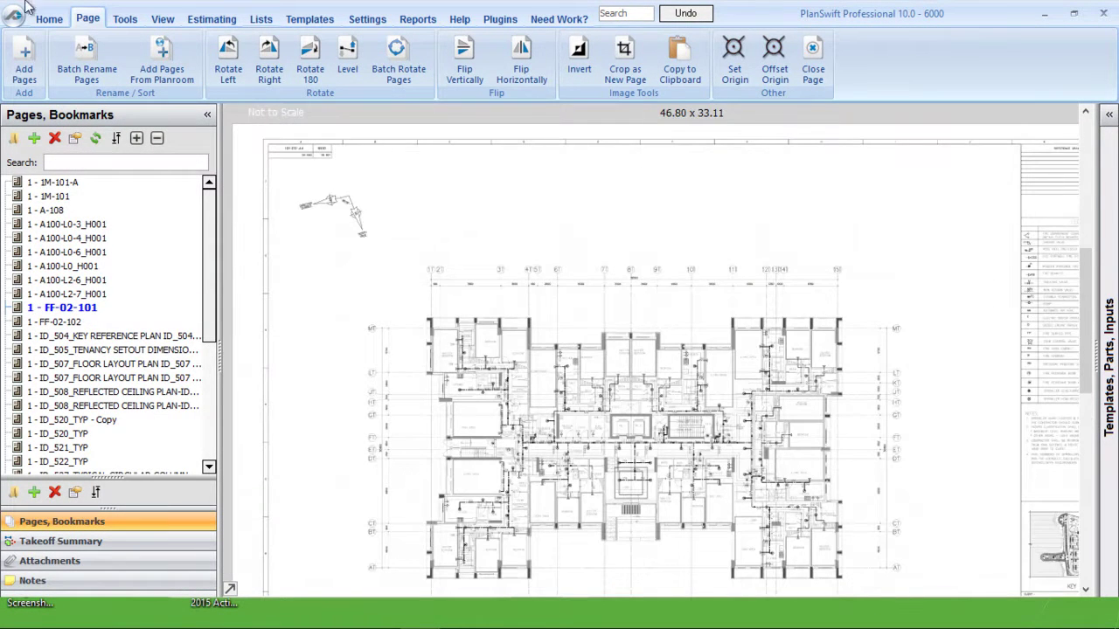
{"action": "left_click", "coordinate": [38, 17]}
{"action": "scroll", "coordinate": [669, 267], "scroll_direction": "up", "scroll_amount": 3}
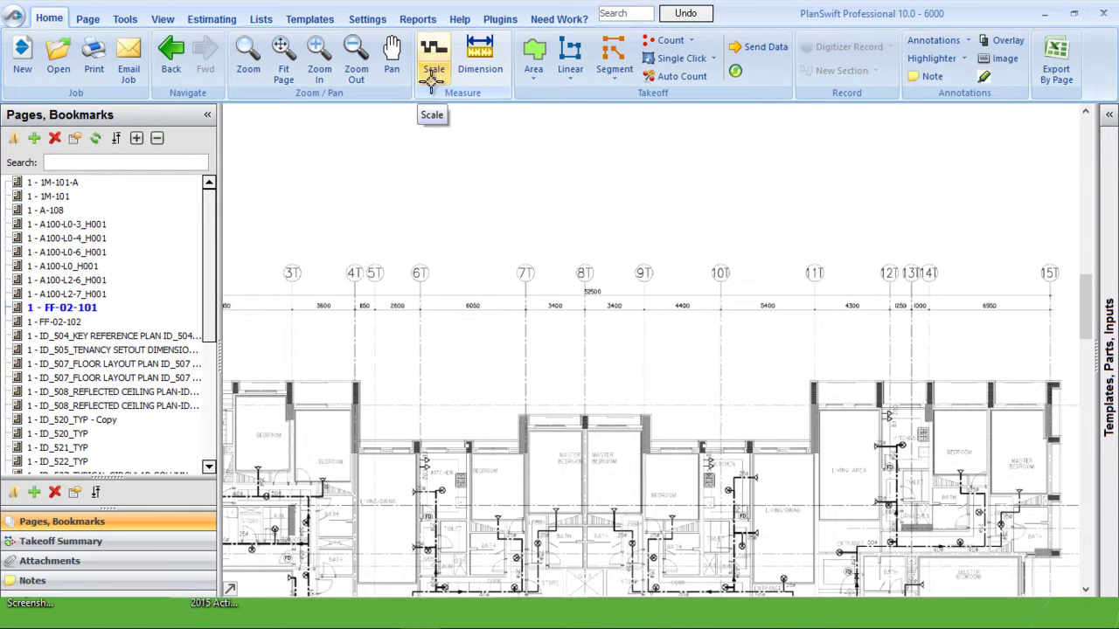
{"action": "scroll", "coordinate": [604, 305], "scroll_direction": "up", "scroll_amount": 4}
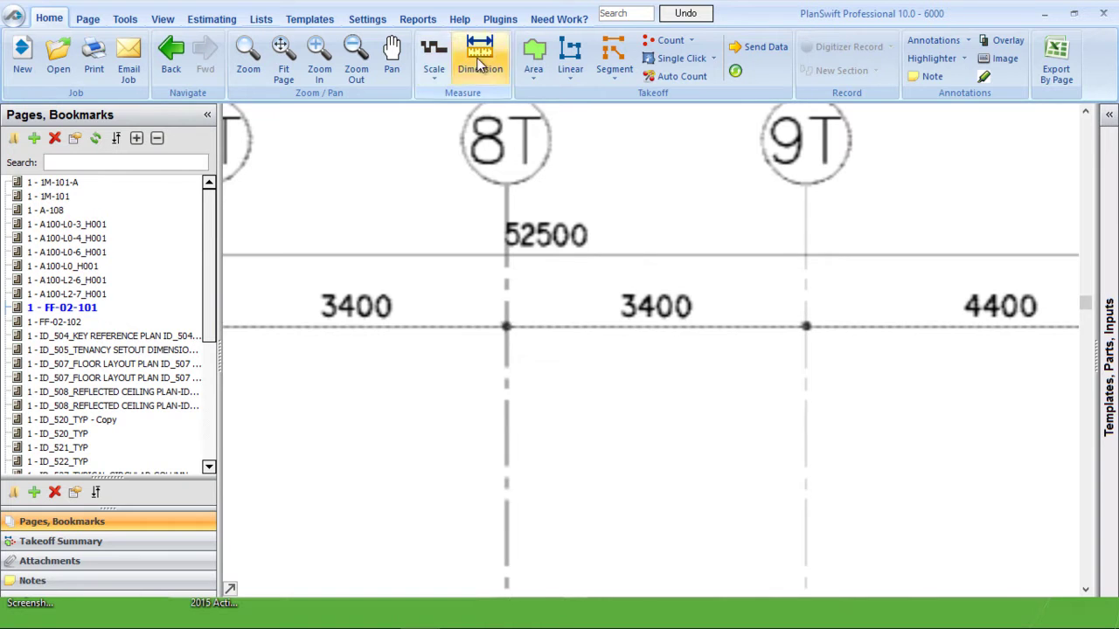
{"action": "left_click", "coordinate": [432, 75]}
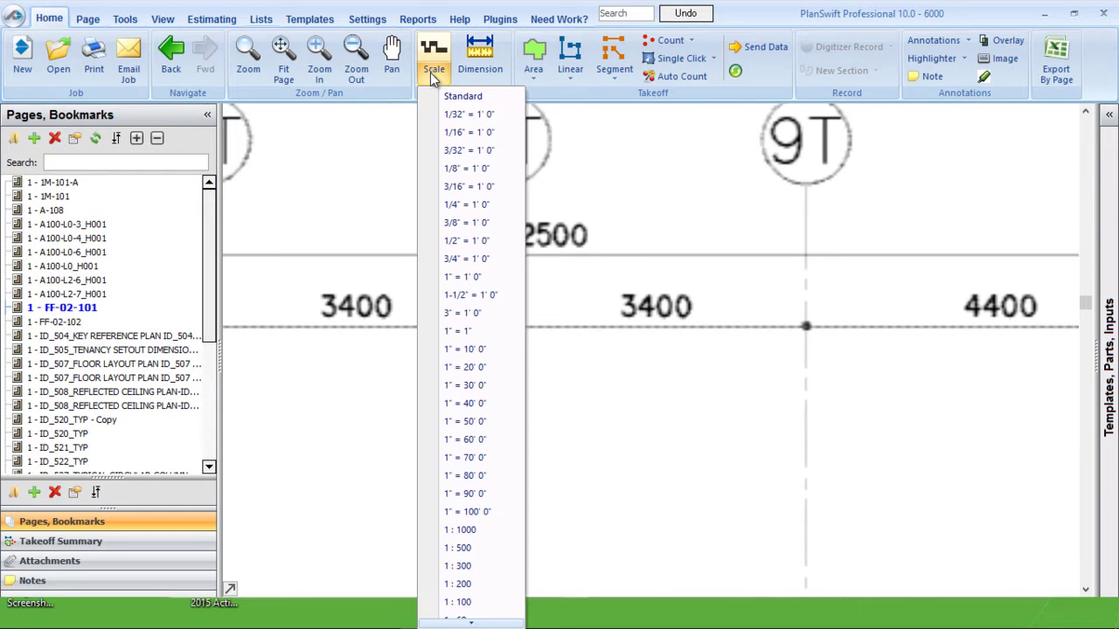
{"action": "left_click", "coordinate": [499, 457]}
{"action": "scroll", "coordinate": [612, 393], "scroll_direction": "down", "scroll_amount": 6}
{"action": "scroll", "coordinate": [811, 553], "scroll_direction": "up", "scroll_amount": 5}
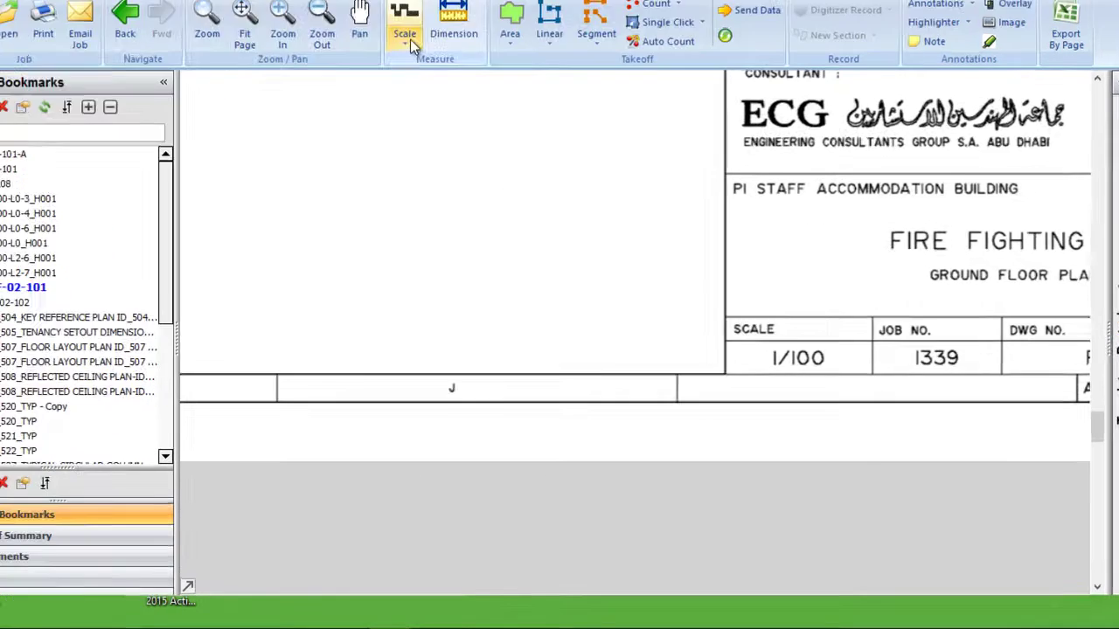
Pick the bottom scale option and agree to the scaling disclaimer.
{"action": "left_click", "coordinate": [433, 70]}
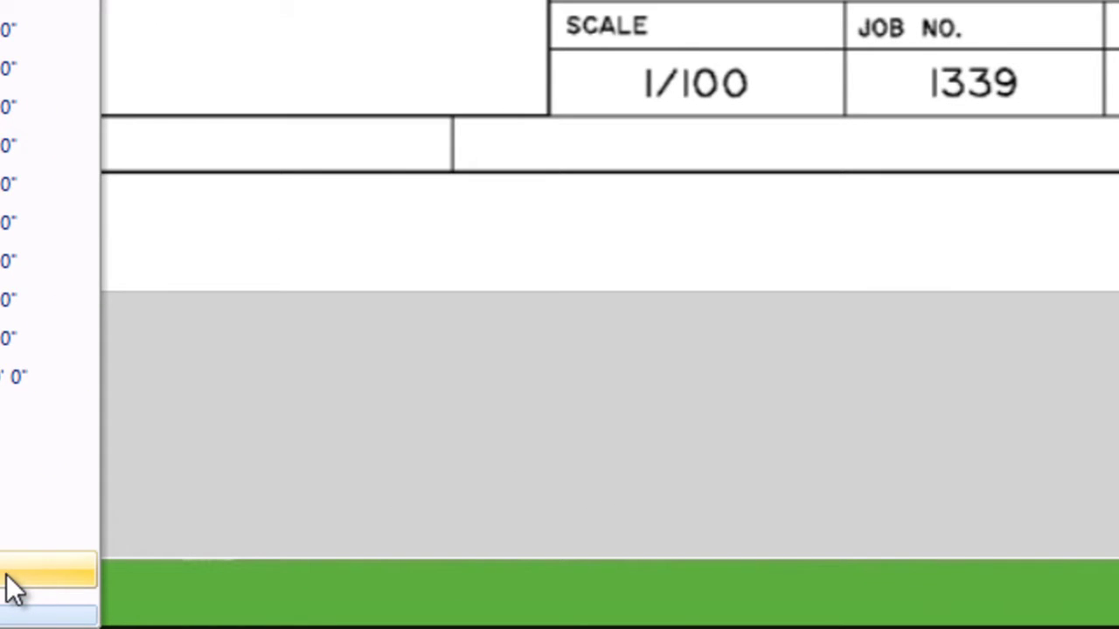
{"action": "left_click", "coordinate": [7, 578]}
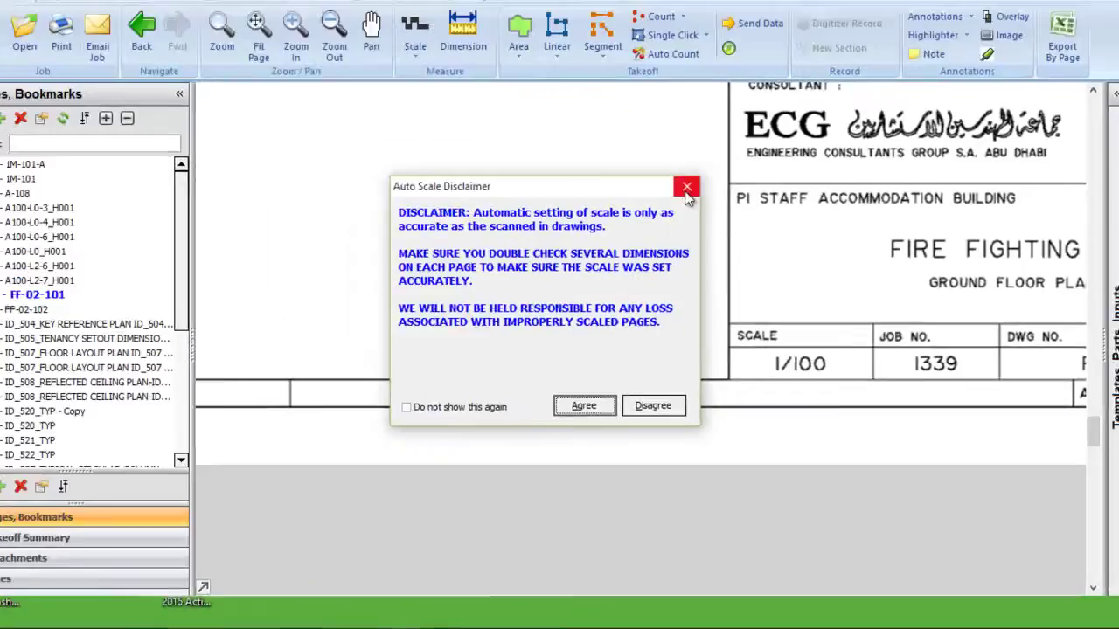
{"action": "key", "text": "Return"}
Zoom in and out to inspect the 52500 overall grid dimension.
{"action": "scroll", "coordinate": [709, 375], "scroll_direction": "down", "scroll_amount": 5}
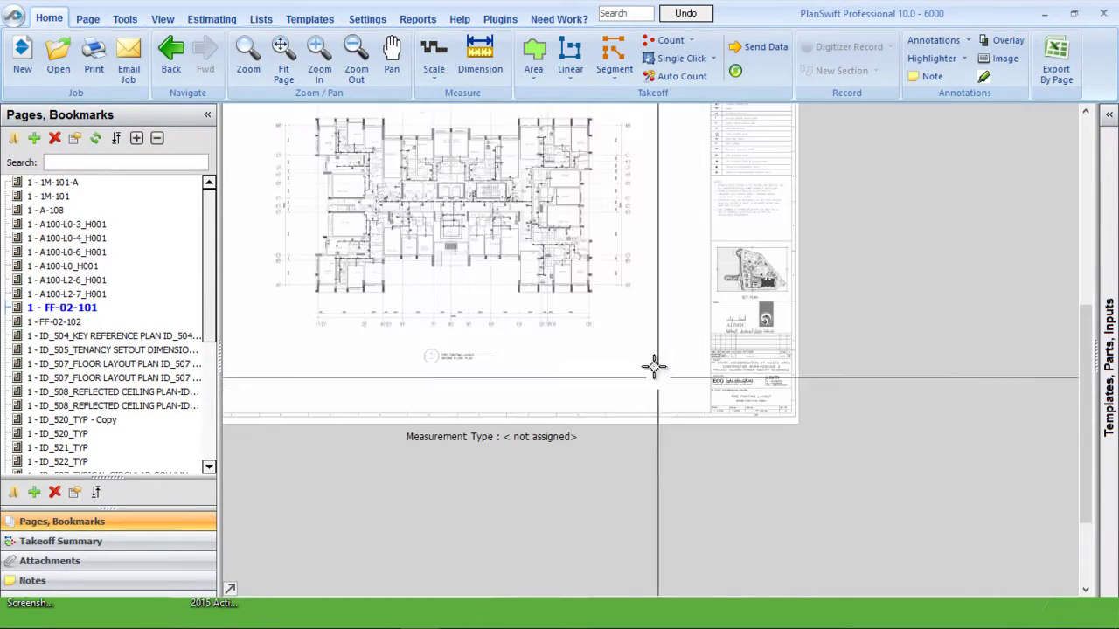
{"action": "scroll", "coordinate": [574, 250], "scroll_direction": "up", "scroll_amount": 6}
{"action": "scroll", "coordinate": [533, 308], "scroll_direction": "up", "scroll_amount": 3}
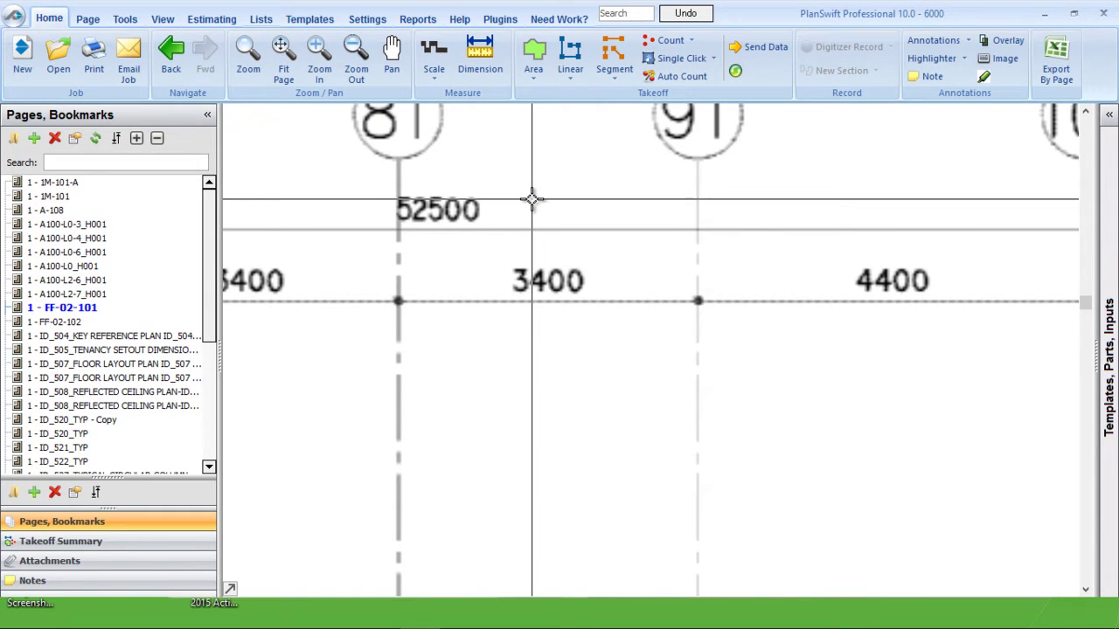
{"action": "scroll", "coordinate": [592, 291], "scroll_direction": "down", "scroll_amount": 4}
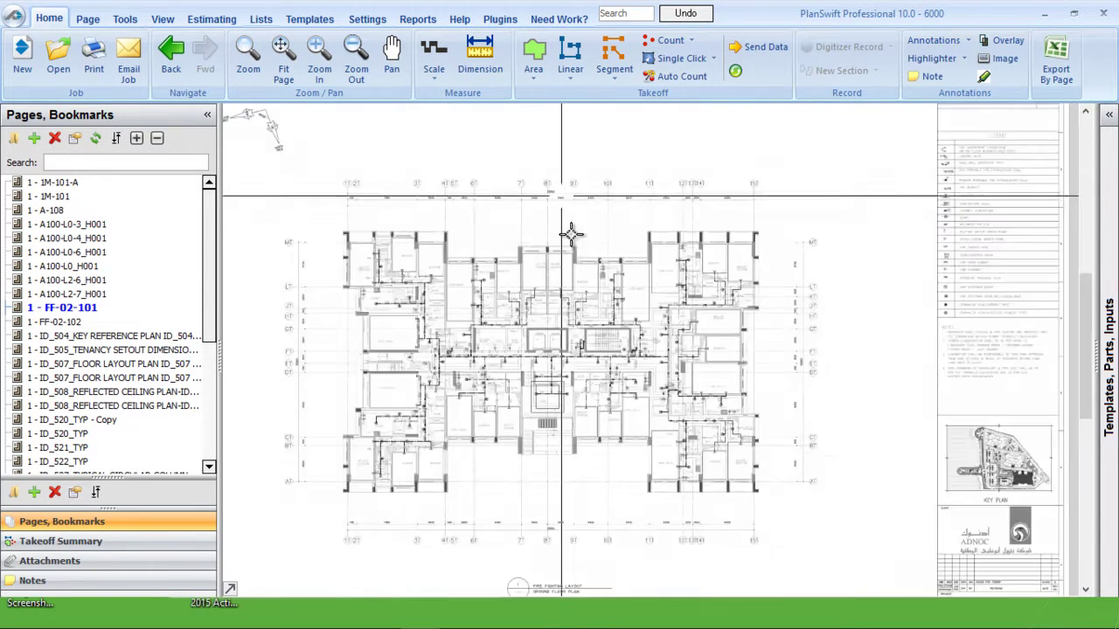
{"action": "scroll", "coordinate": [591, 291], "scroll_direction": "up", "scroll_amount": 5}
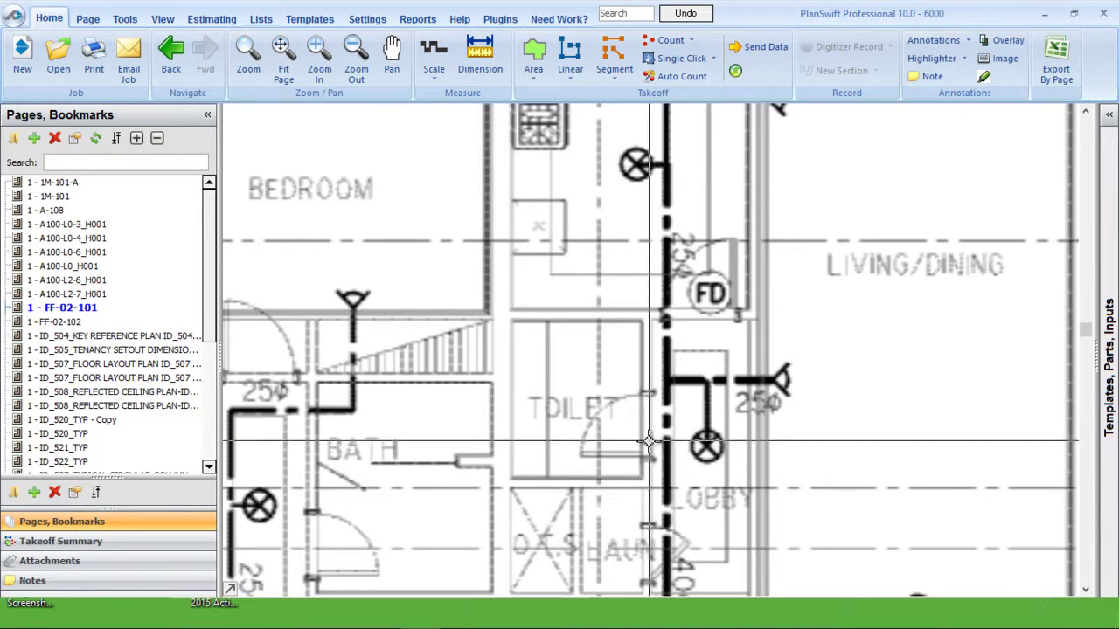
{"action": "scroll", "coordinate": [648, 442], "scroll_direction": "down", "scroll_amount": 3}
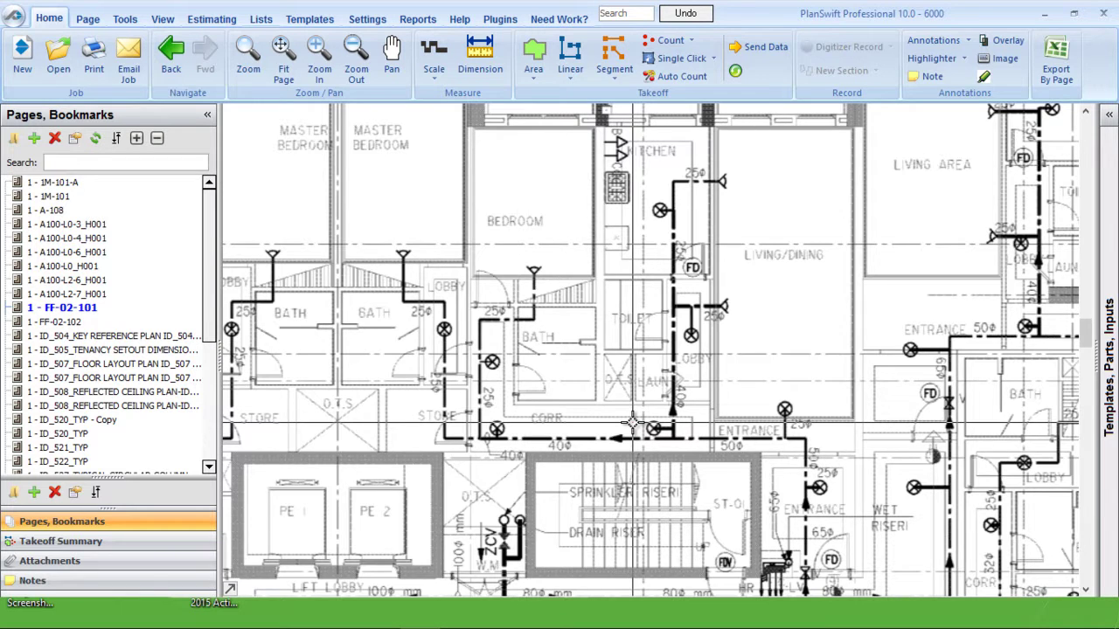
{"action": "scroll", "coordinate": [633, 424], "scroll_direction": "down", "scroll_amount": 3}
{"action": "scroll", "coordinate": [481, 153], "scroll_direction": "up", "scroll_amount": 5}
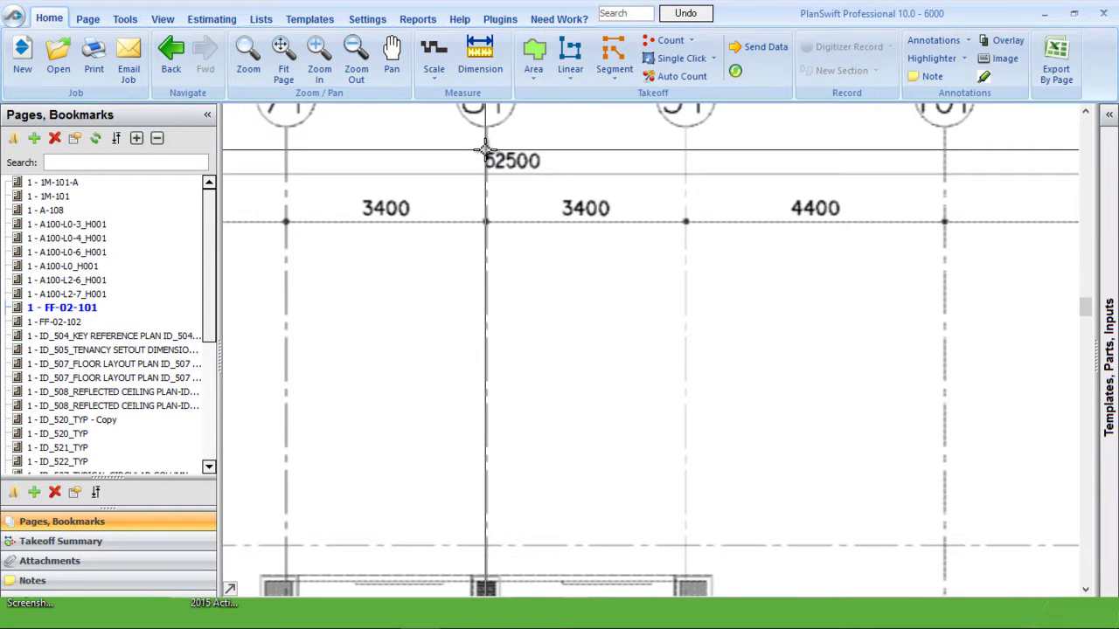
{"action": "scroll", "coordinate": [531, 336], "scroll_direction": "down", "scroll_amount": 3}
Enter a 52.5 M scale length applied to all pages and confirm it.
{"action": "left_click", "coordinate": [434, 54]}
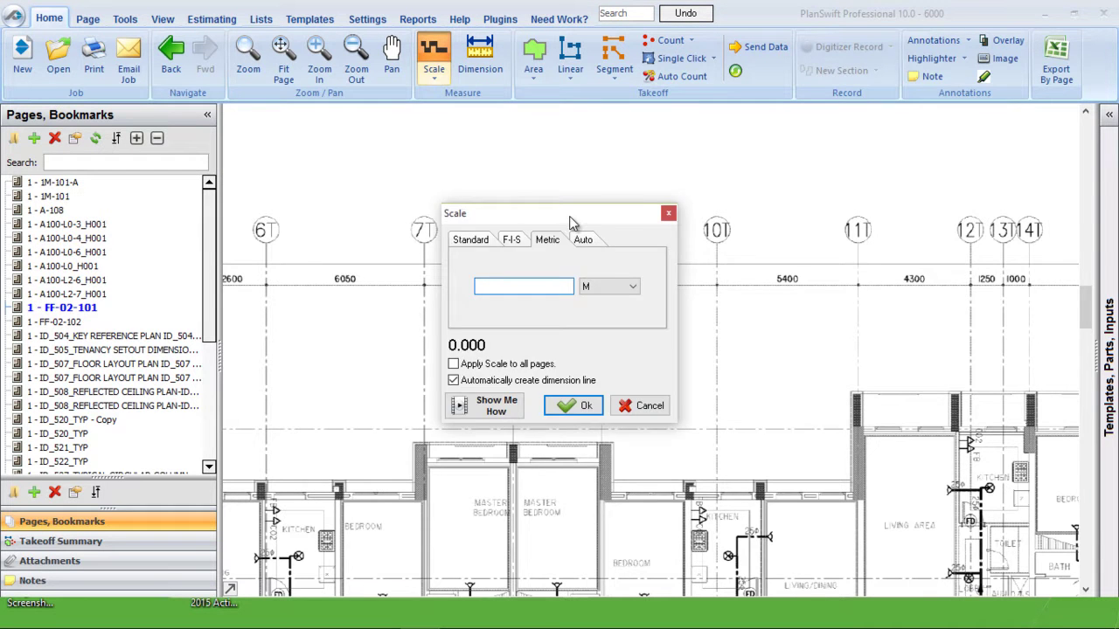
{"action": "left_click_drag", "start_coordinate": [573, 227], "coordinate": [572, 295]}
{"action": "left_click", "coordinate": [610, 362]}
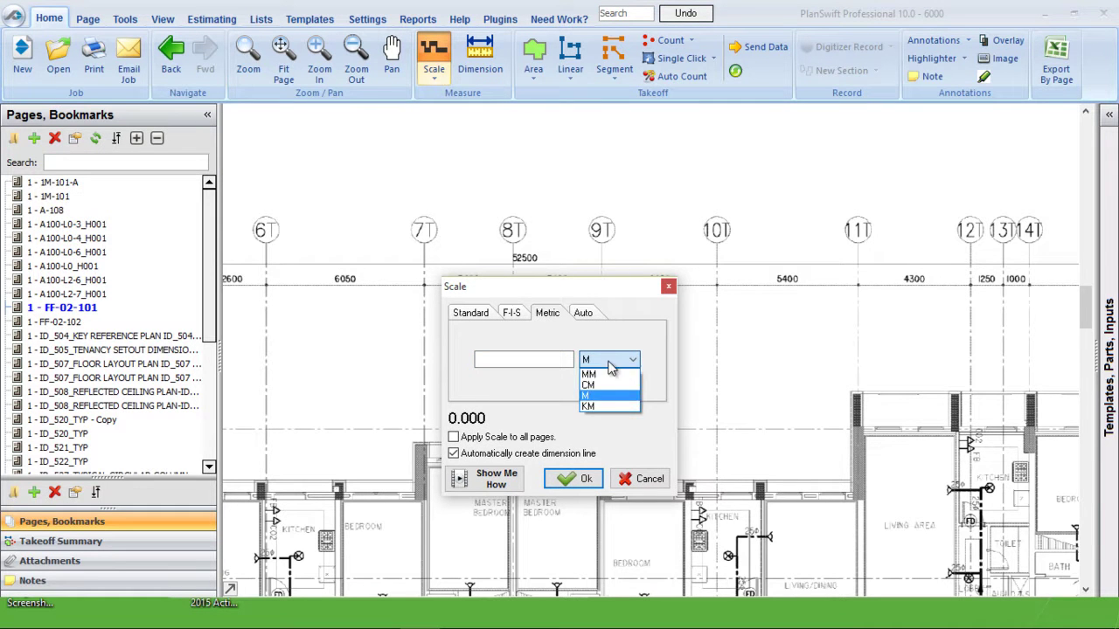
{"action": "left_click", "coordinate": [601, 397]}
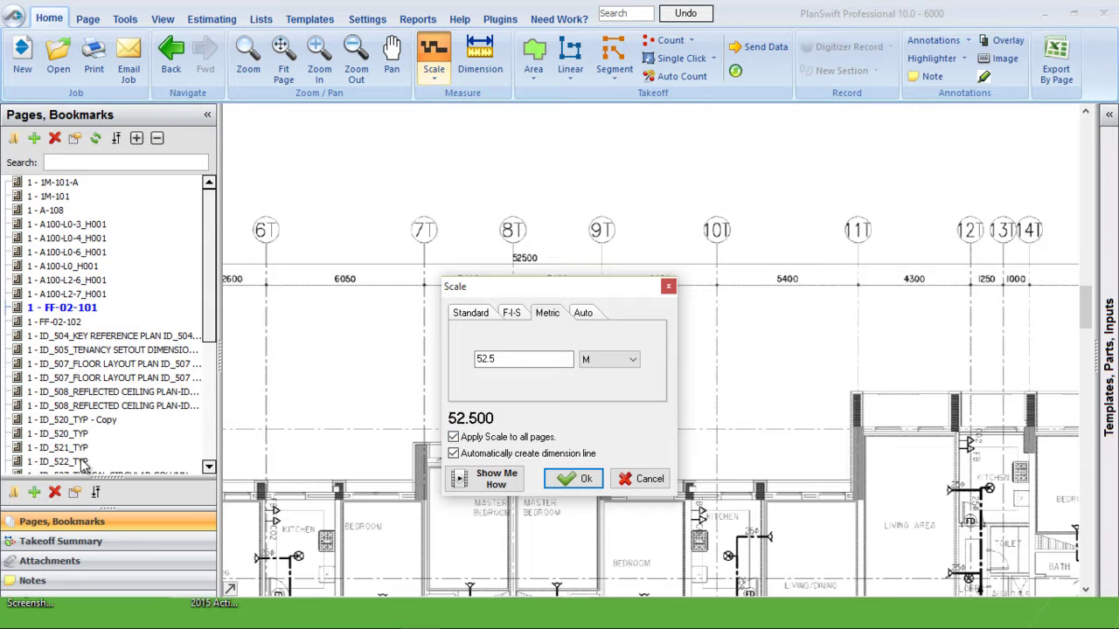
{"action": "left_click", "coordinate": [575, 480]}
Dismiss the warning and place the scale's start point at the 1T grid intersection.
{"action": "left_click", "coordinate": [603, 351]}
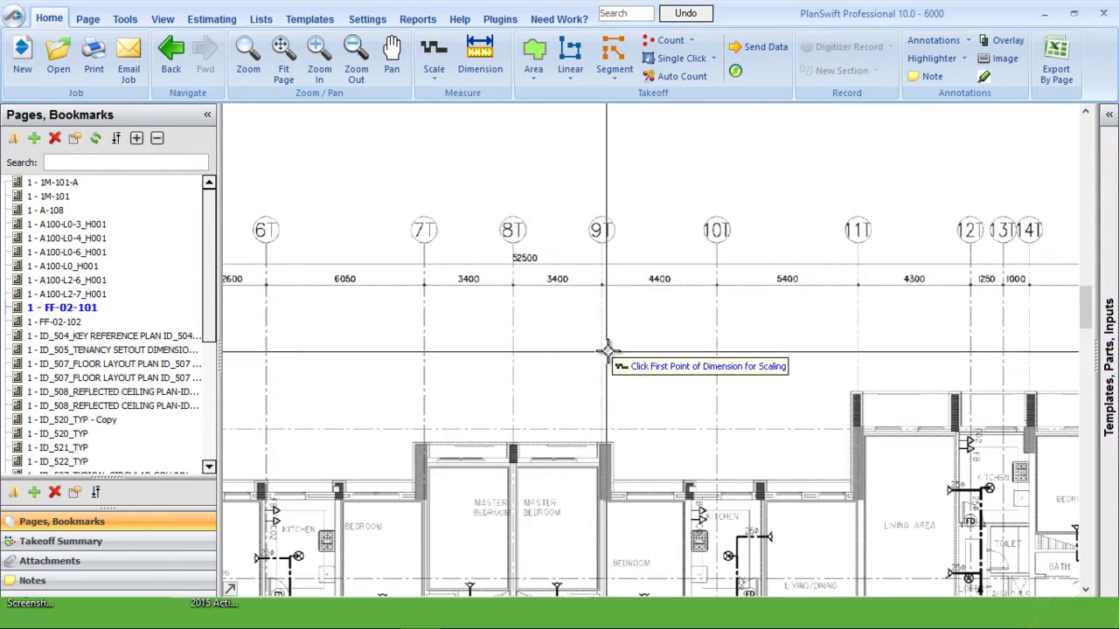
{"action": "scroll", "coordinate": [610, 347], "scroll_direction": "down", "scroll_amount": 3}
{"action": "scroll", "coordinate": [389, 328], "scroll_direction": "up", "scroll_amount": 6}
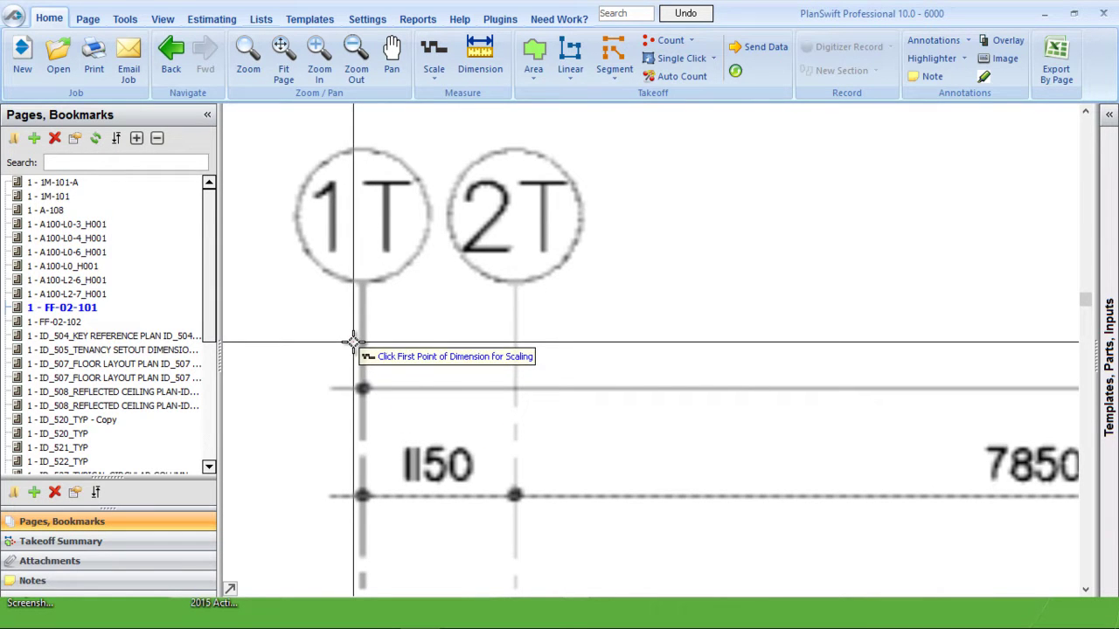
{"action": "scroll", "coordinate": [362, 388], "scroll_direction": "up", "scroll_amount": 5}
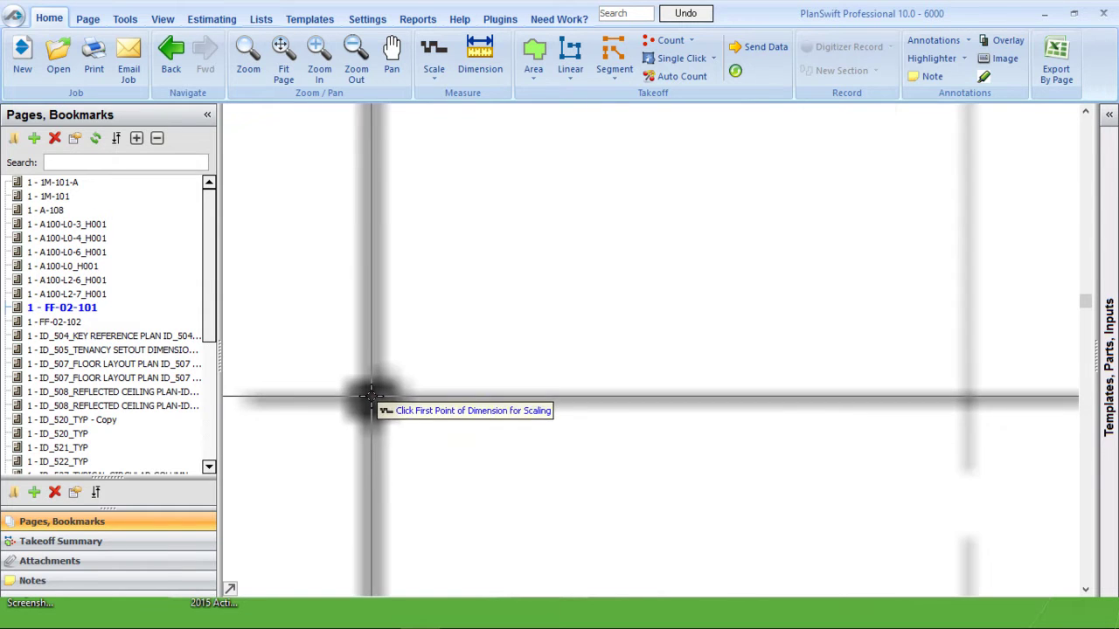
{"action": "left_click", "coordinate": [370, 395]}
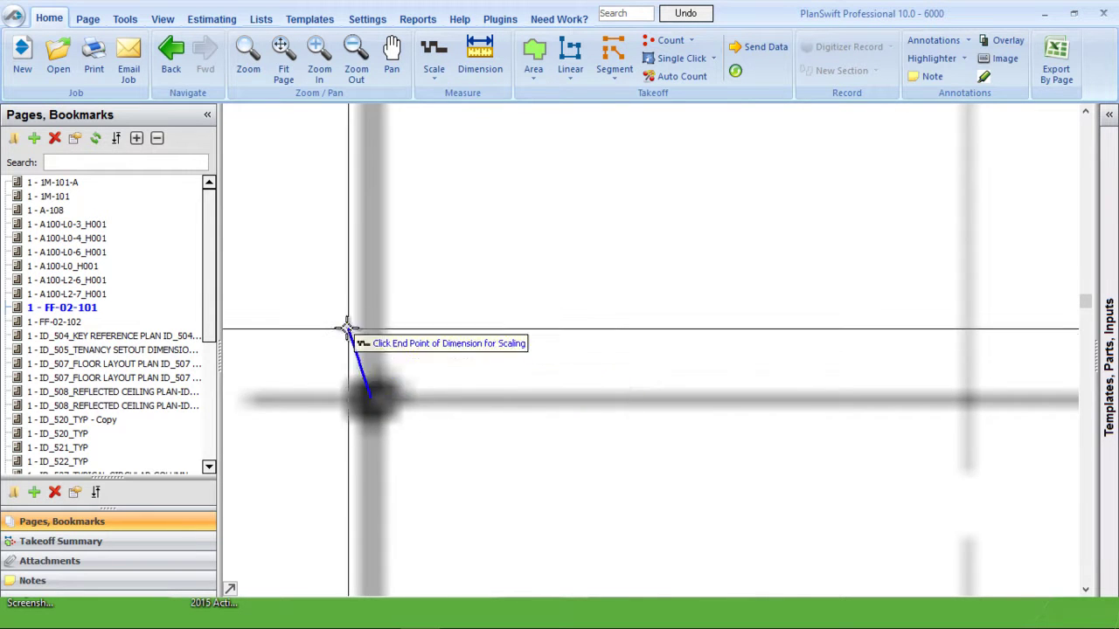
Place the end point on grid line 15T, completing the 52.50 M dimension.
{"action": "scroll", "coordinate": [358, 367], "scroll_direction": "down", "scroll_amount": 5}
{"action": "scroll", "coordinate": [371, 336], "scroll_direction": "down", "scroll_amount": 4}
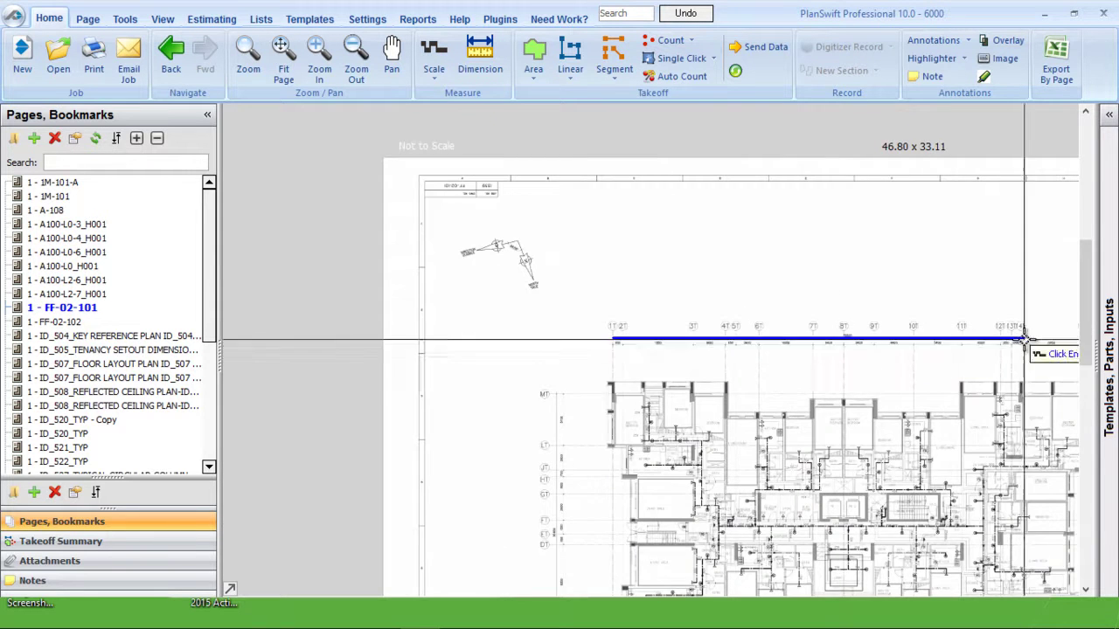
{"action": "scroll", "coordinate": [930, 346], "scroll_direction": "up", "scroll_amount": 5}
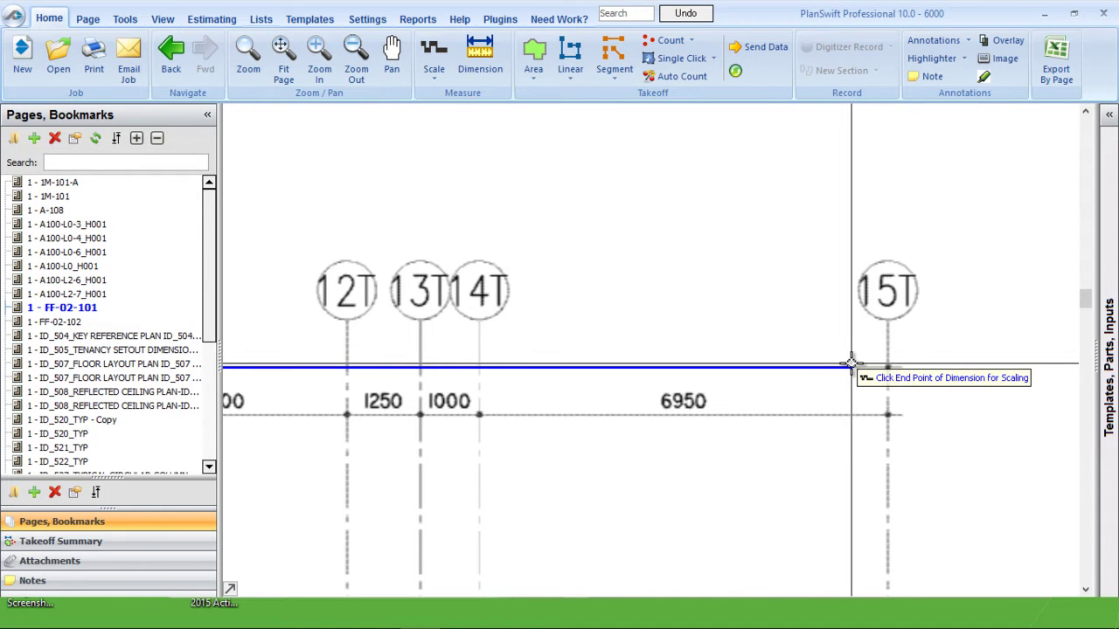
{"action": "scroll", "coordinate": [891, 363], "scroll_direction": "up", "scroll_amount": 3}
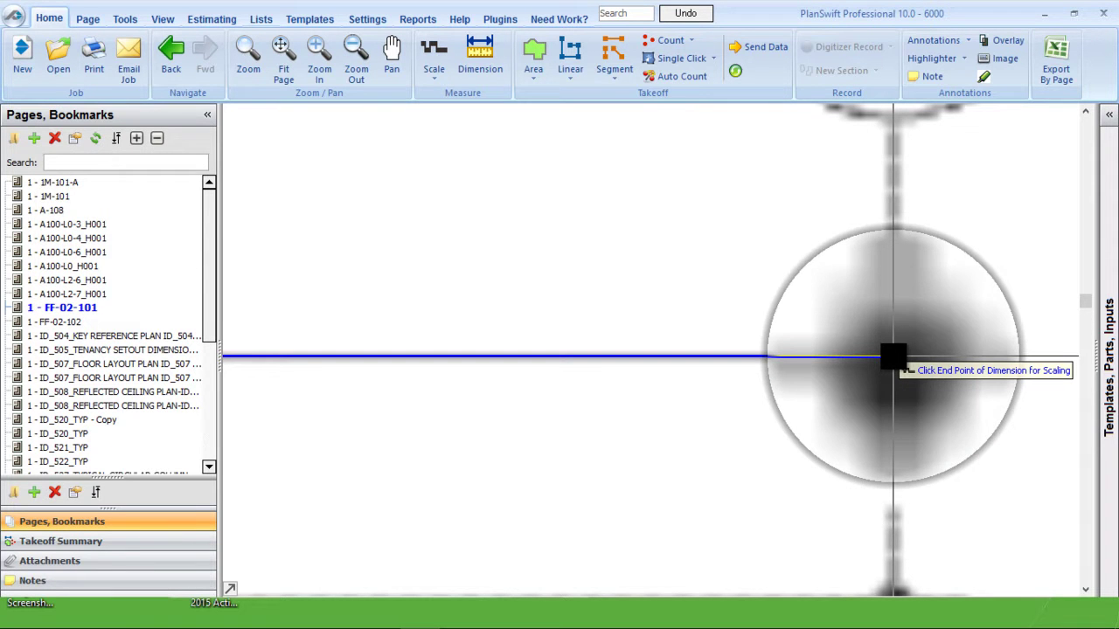
{"action": "left_click", "coordinate": [892, 357]}
{"action": "scroll", "coordinate": [961, 324], "scroll_direction": "down", "scroll_amount": 4}
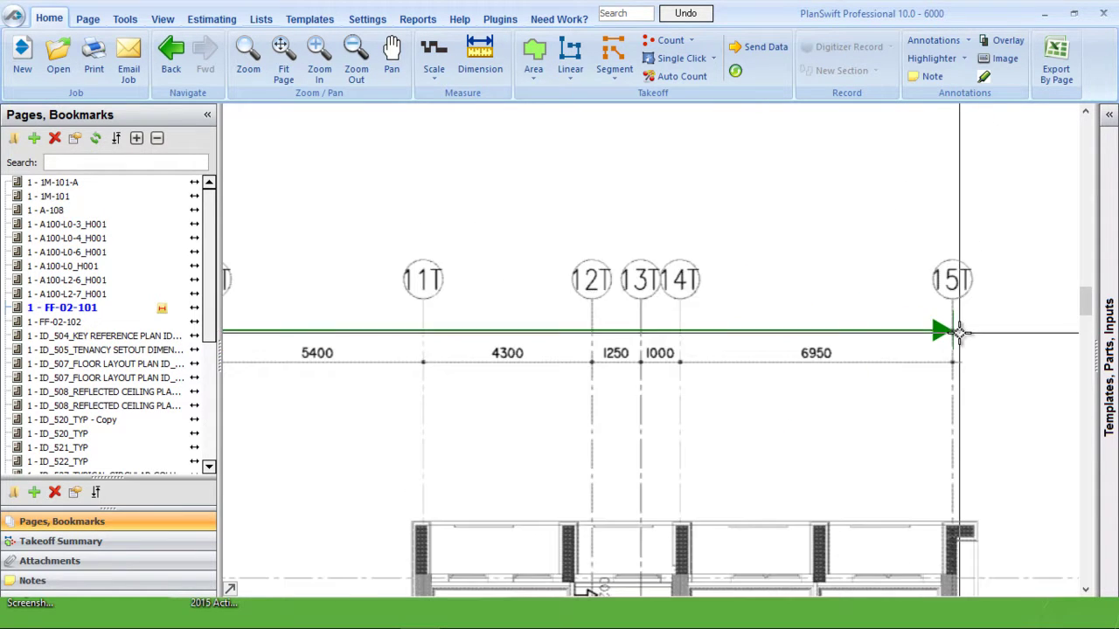
{"action": "scroll", "coordinate": [962, 332], "scroll_direction": "down", "scroll_amount": 2}
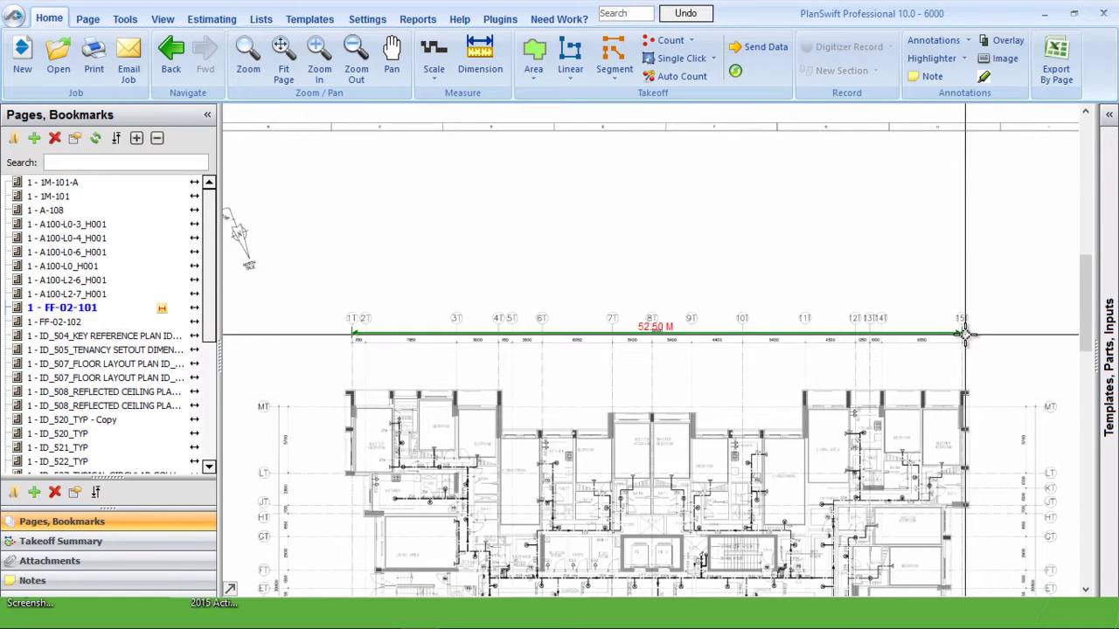
{"action": "scroll", "coordinate": [961, 350], "scroll_direction": "up", "scroll_amount": 5}
{"action": "scroll", "coordinate": [970, 297], "scroll_direction": "down", "scroll_amount": 3}
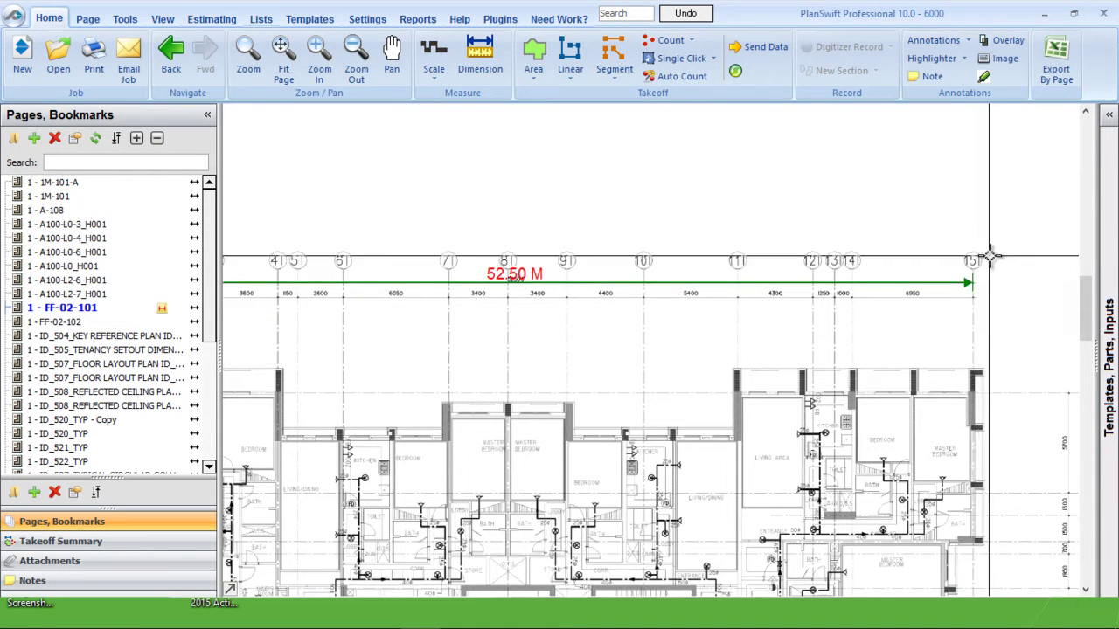
{"action": "scroll", "coordinate": [988, 262], "scroll_direction": "down", "scroll_amount": 3}
{"action": "scroll", "coordinate": [524, 442], "scroll_direction": "up", "scroll_amount": 5}
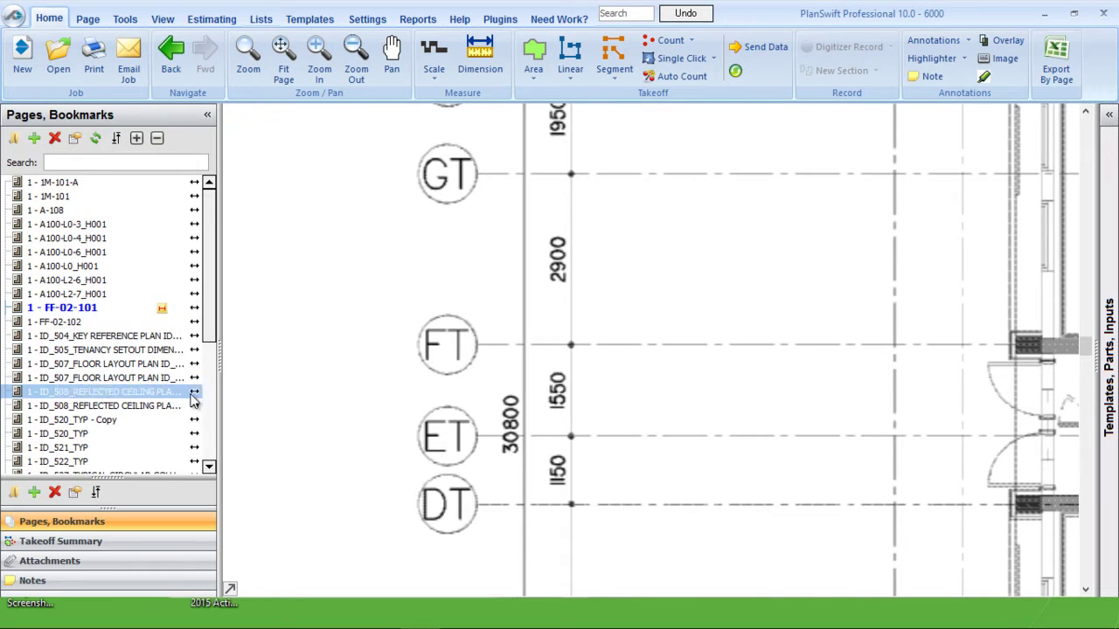
Enter a 30.8 scale length for all pages and accept the warning.
{"action": "scroll", "coordinate": [505, 494], "scroll_direction": "down", "scroll_amount": 3}
{"action": "left_click", "coordinate": [433, 54]}
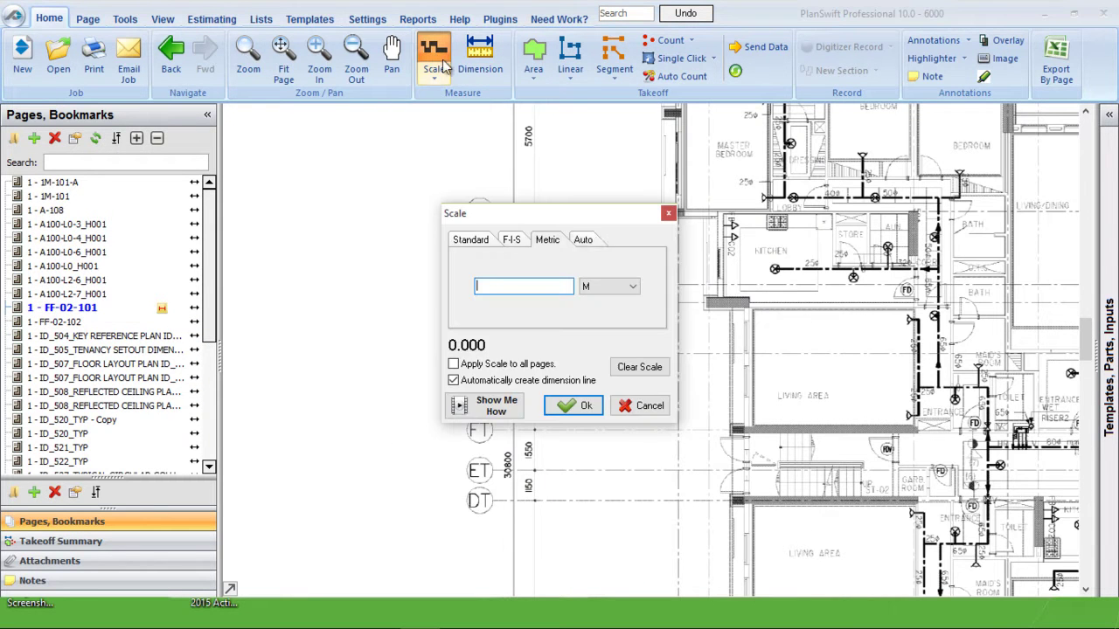
{"action": "left_click_drag", "start_coordinate": [581, 224], "coordinate": [734, 235]}
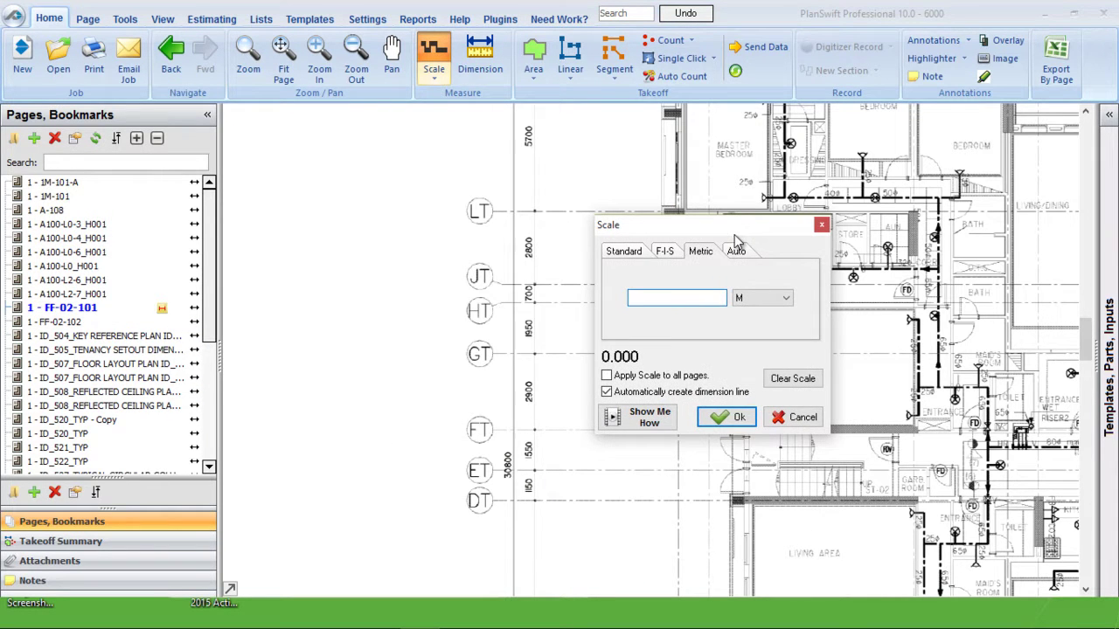
{"action": "type", "text": "30.8"}
{"action": "left_click", "coordinate": [737, 419]}
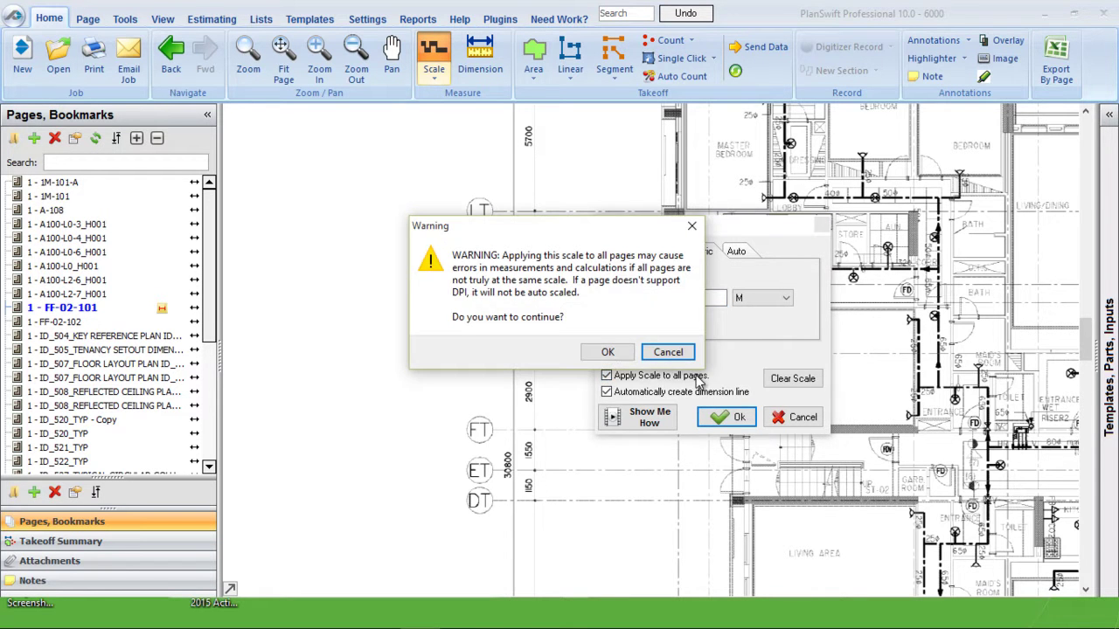
{"action": "left_click", "coordinate": [607, 352]}
Pick the MT and AT gridline intersections to draw the vertical scale line.
{"action": "scroll", "coordinate": [486, 387], "scroll_direction": "down", "scroll_amount": 5}
{"action": "scroll", "coordinate": [524, 457], "scroll_direction": "up", "scroll_amount": 5}
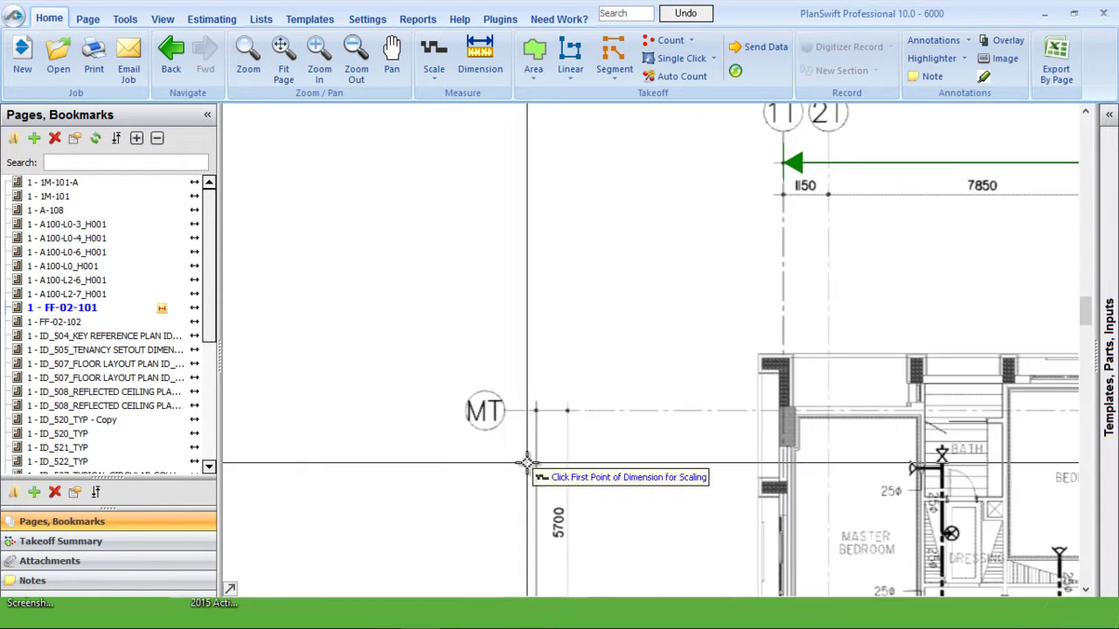
{"action": "scroll", "coordinate": [538, 414], "scroll_direction": "up", "scroll_amount": 3}
{"action": "left_click", "coordinate": [542, 413]}
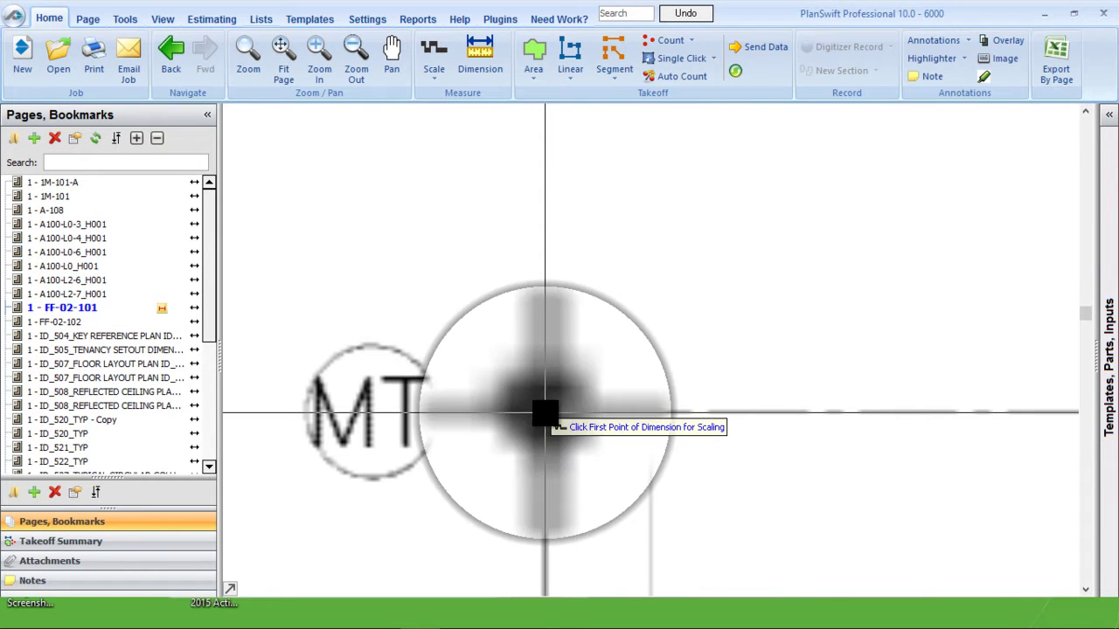
{"action": "scroll", "coordinate": [560, 335], "scroll_direction": "down", "scroll_amount": 5}
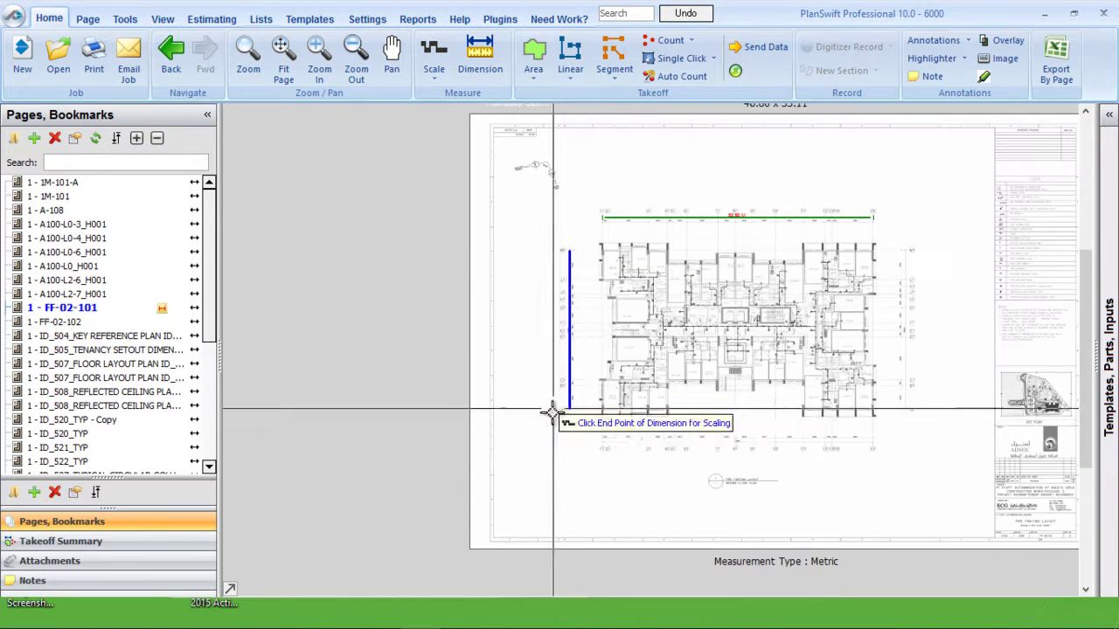
{"action": "scroll", "coordinate": [549, 416], "scroll_direction": "up", "scroll_amount": 5}
{"action": "left_click", "coordinate": [516, 389]}
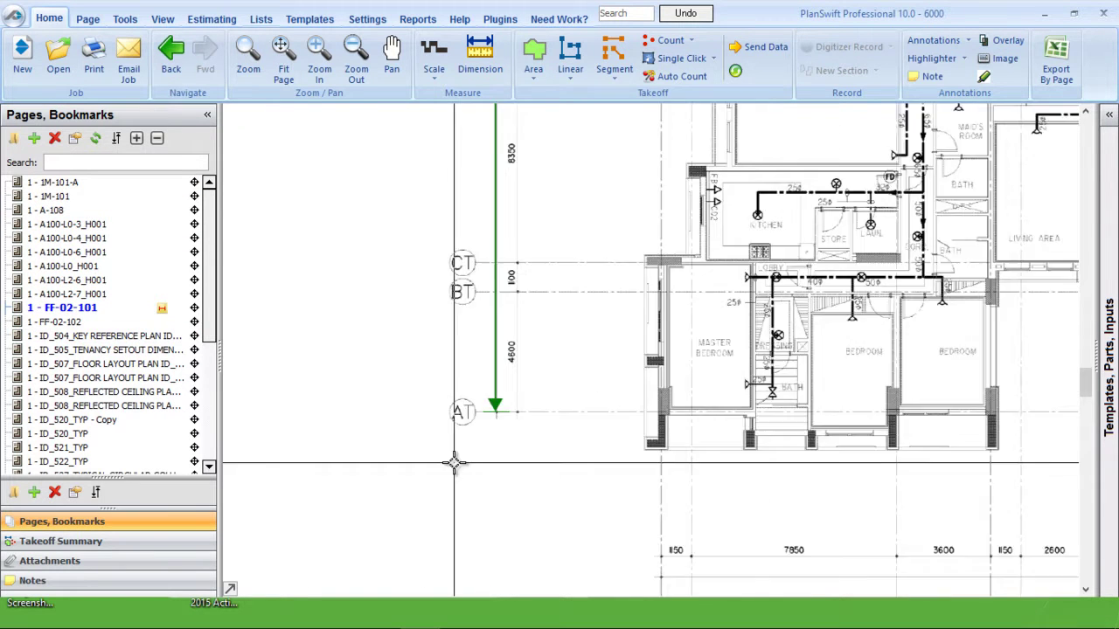
{"action": "scroll", "coordinate": [189, 349], "scroll_direction": "down", "scroll_amount": 1}
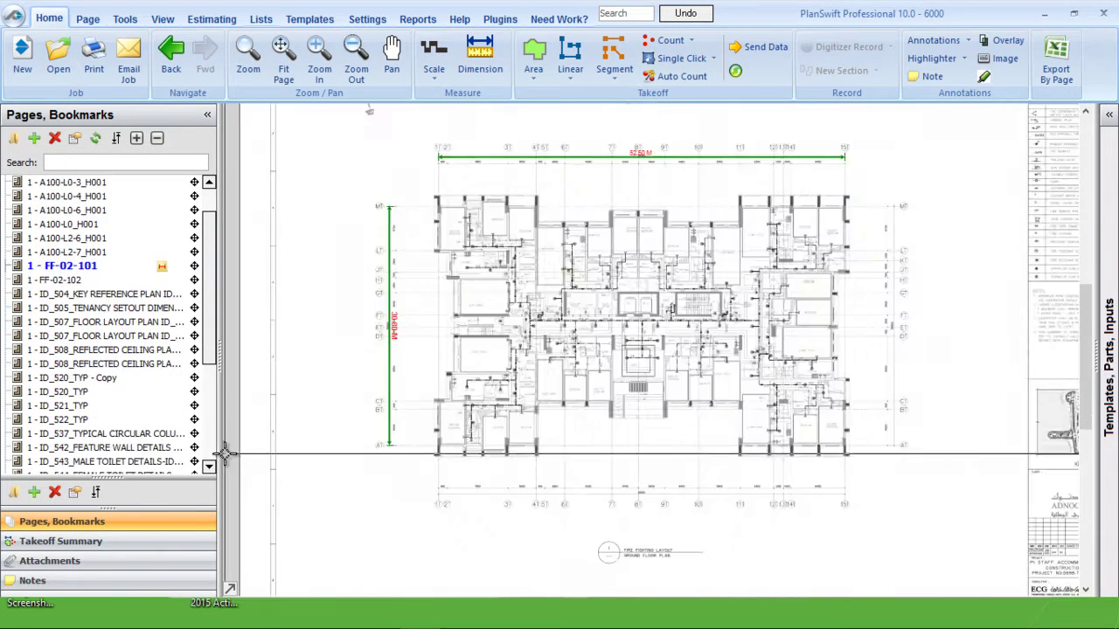
{"action": "scroll", "coordinate": [639, 166], "scroll_direction": "up", "scroll_amount": 3}
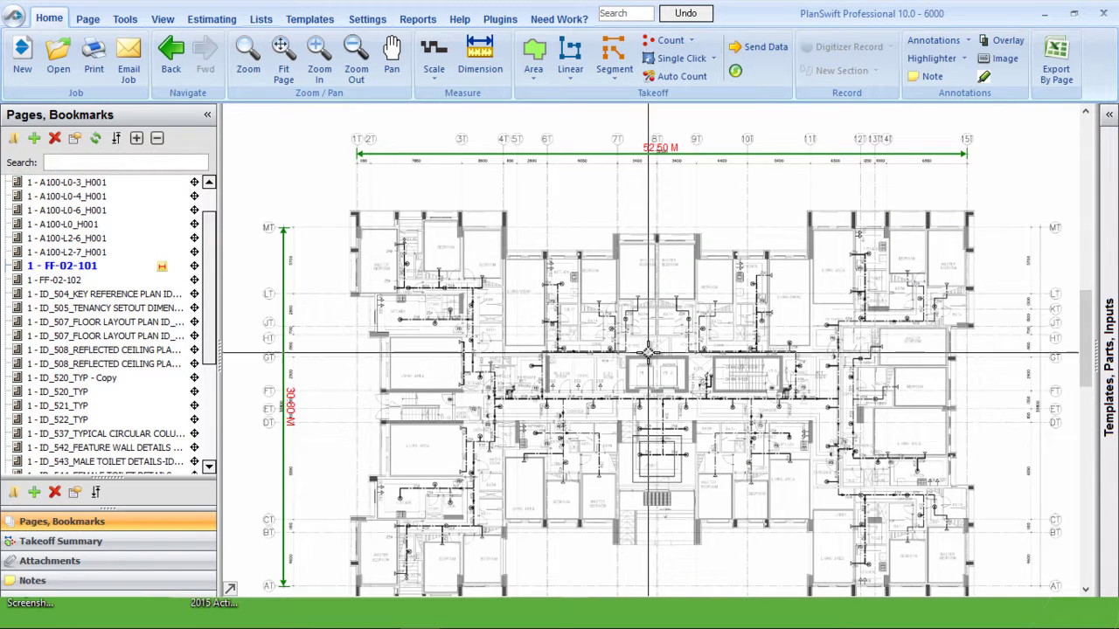
{"action": "scroll", "coordinate": [651, 349], "scroll_direction": "down", "scroll_amount": 1}
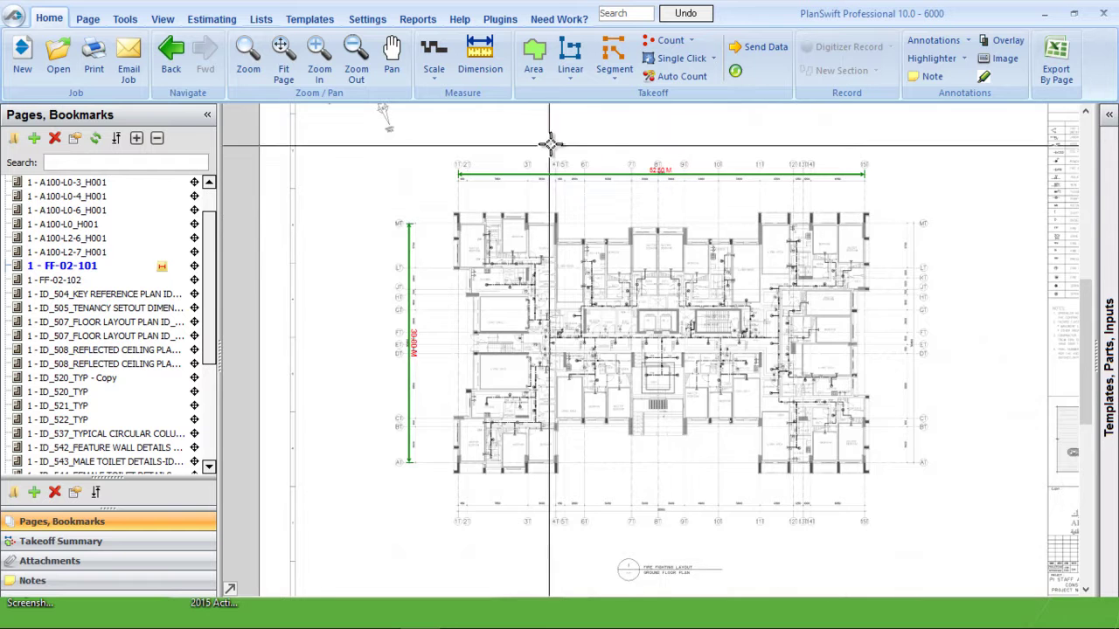
{"action": "scroll", "coordinate": [483, 274], "scroll_direction": "down", "scroll_amount": 1}
{"action": "scroll", "coordinate": [657, 153], "scroll_direction": "up", "scroll_amount": 3}
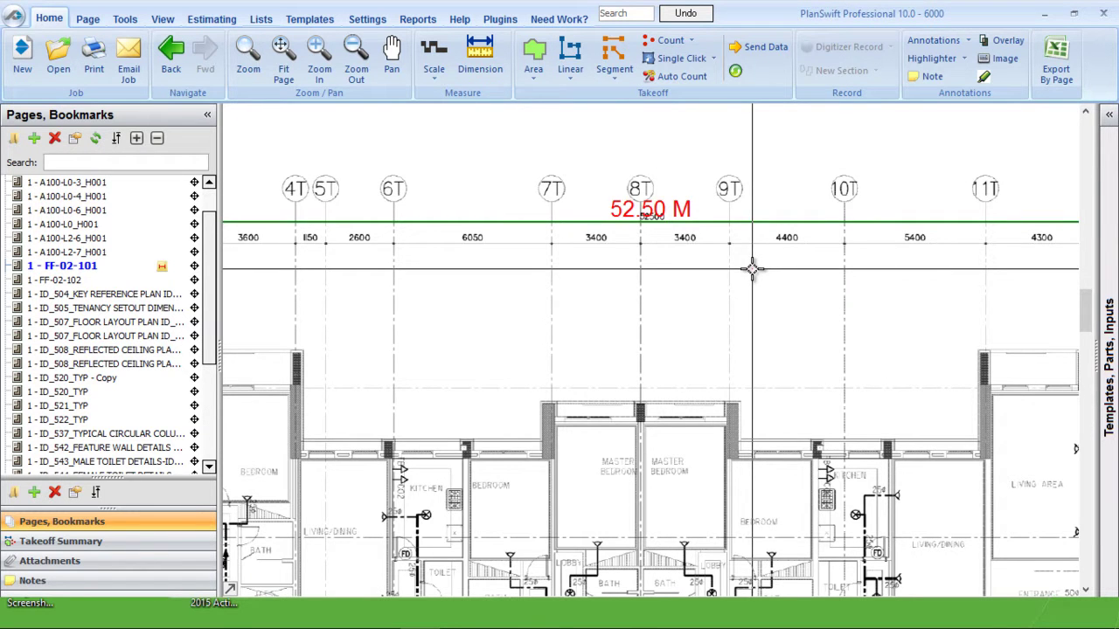
{"action": "scroll", "coordinate": [631, 175], "scroll_direction": "up", "scroll_amount": 2}
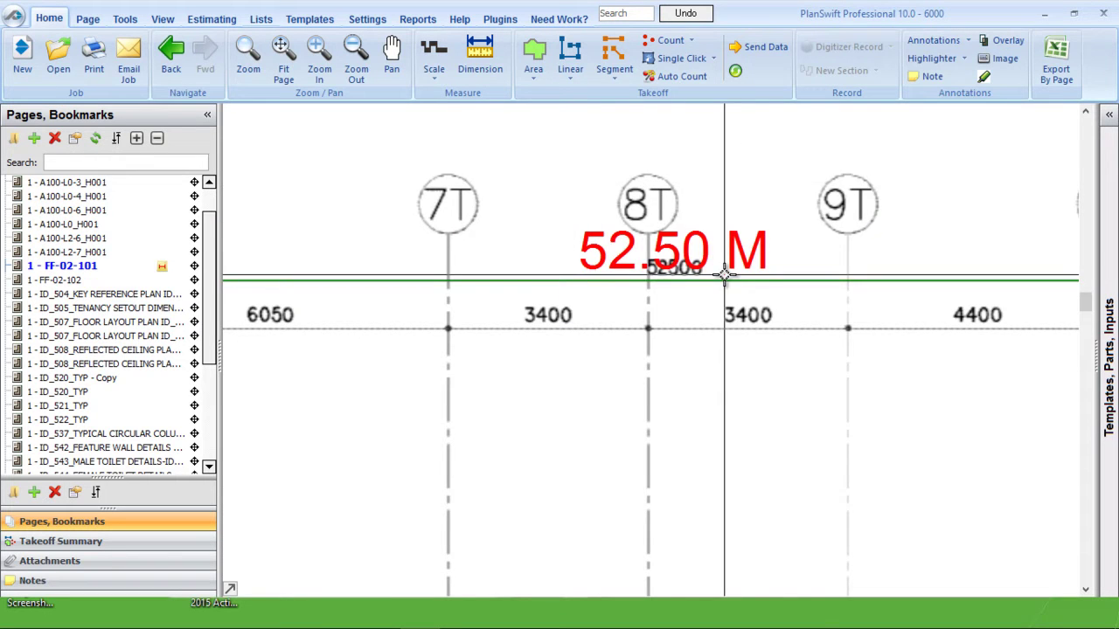
{"action": "scroll", "coordinate": [559, 279], "scroll_direction": "down", "scroll_amount": 2}
{"action": "scroll", "coordinate": [615, 293], "scroll_direction": "up", "scroll_amount": 2}
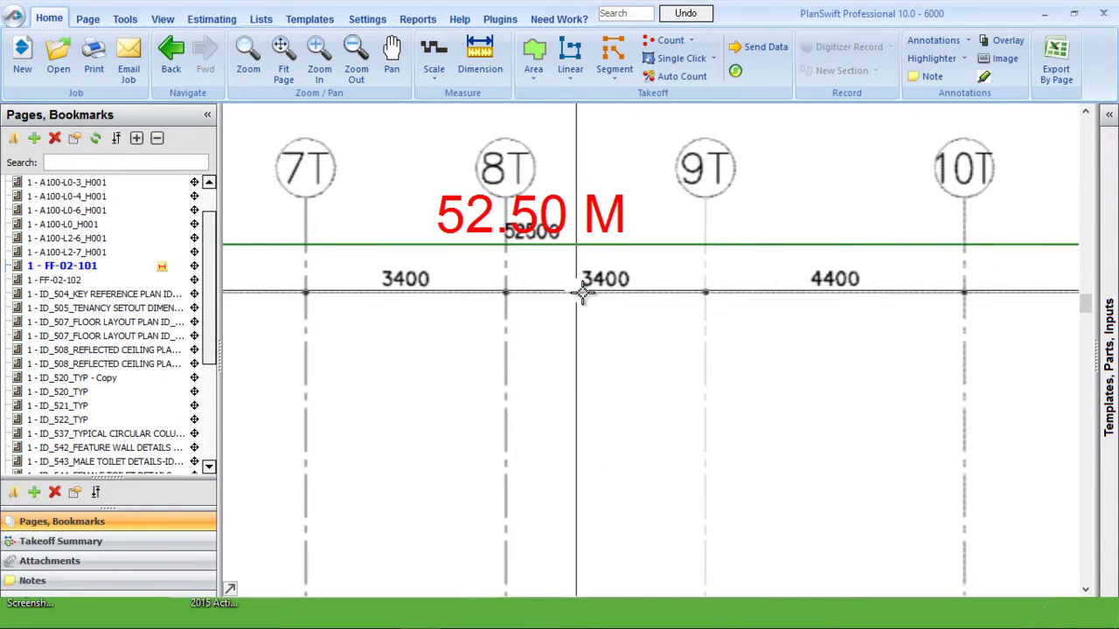
{"action": "scroll", "coordinate": [617, 292], "scroll_direction": "down", "scroll_amount": 3}
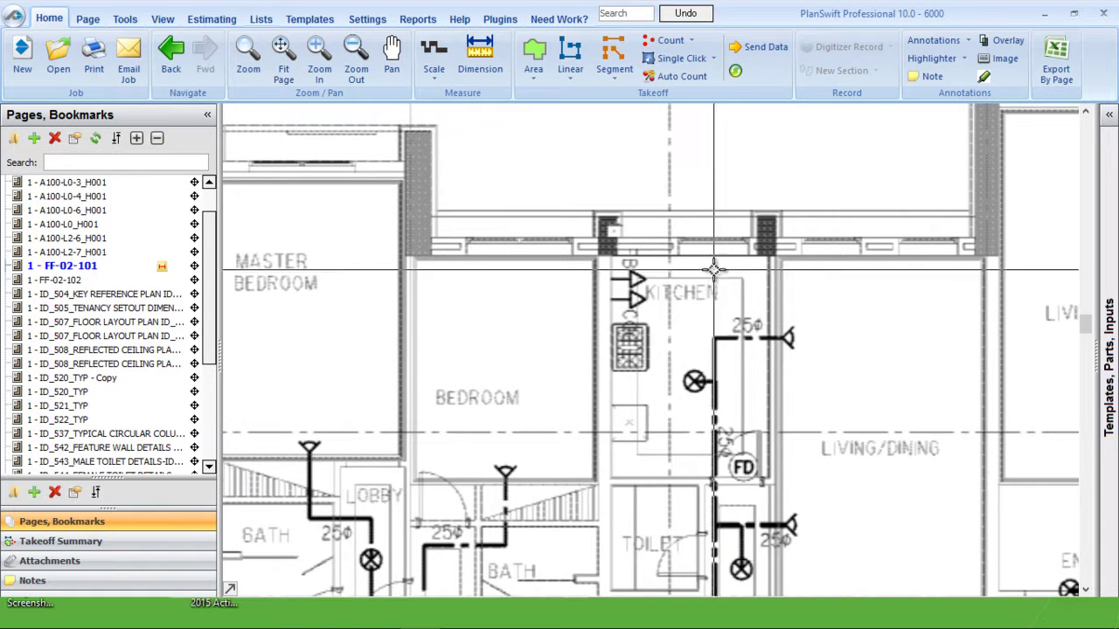
{"action": "scroll", "coordinate": [739, 325], "scroll_direction": "down", "scroll_amount": 4}
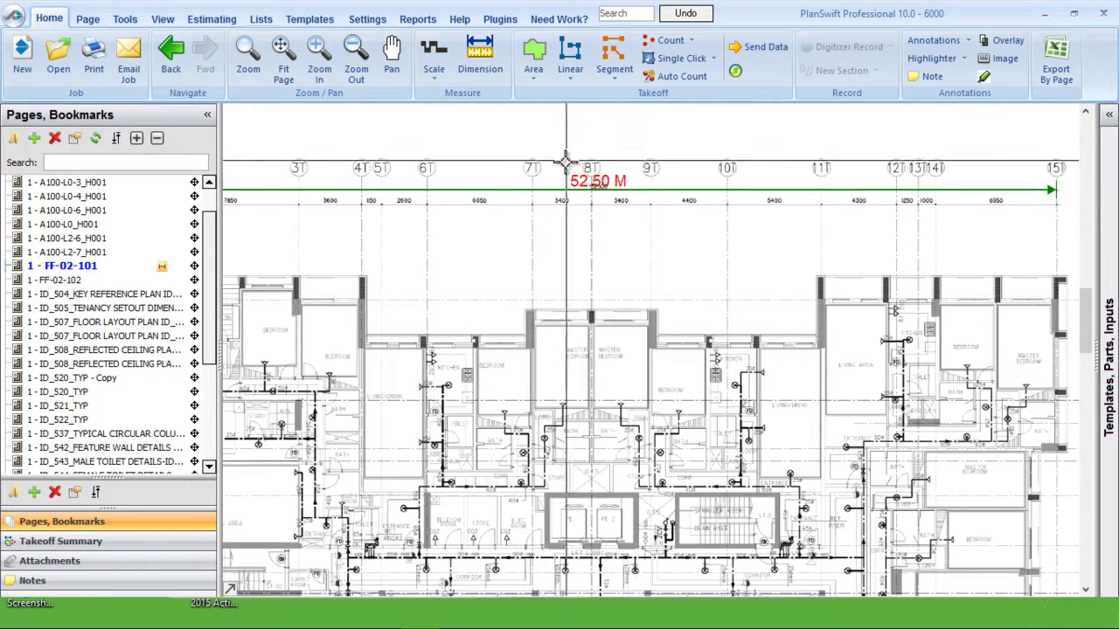
{"action": "scroll", "coordinate": [607, 161], "scroll_direction": "up", "scroll_amount": 1}
{"action": "scroll", "coordinate": [608, 161], "scroll_direction": "up", "scroll_amount": 1}
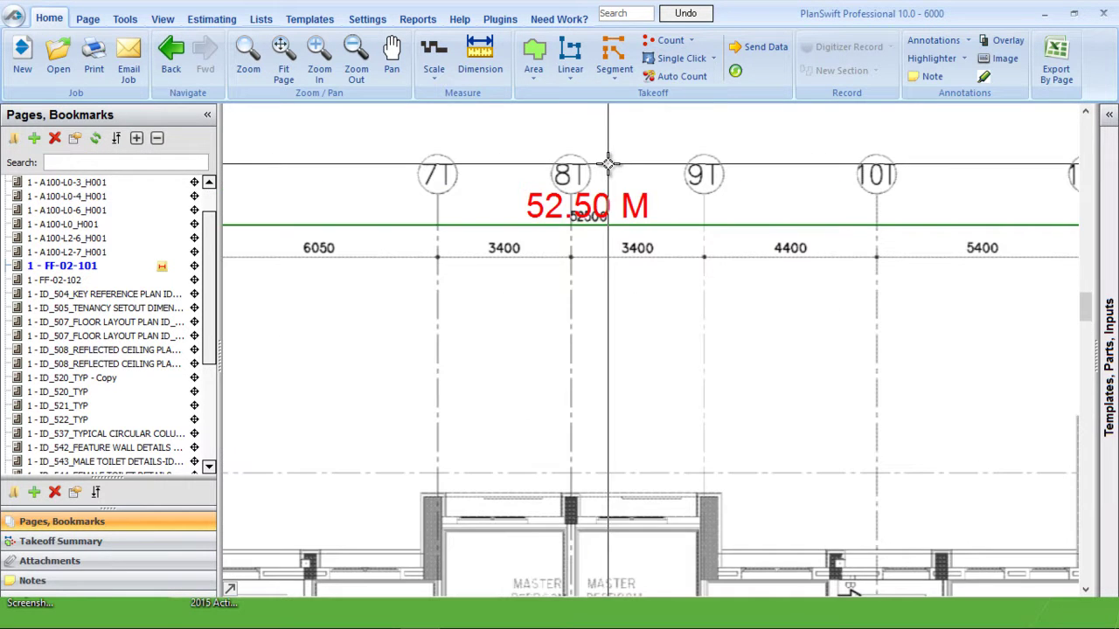
{"action": "left_click", "coordinate": [439, 48]}
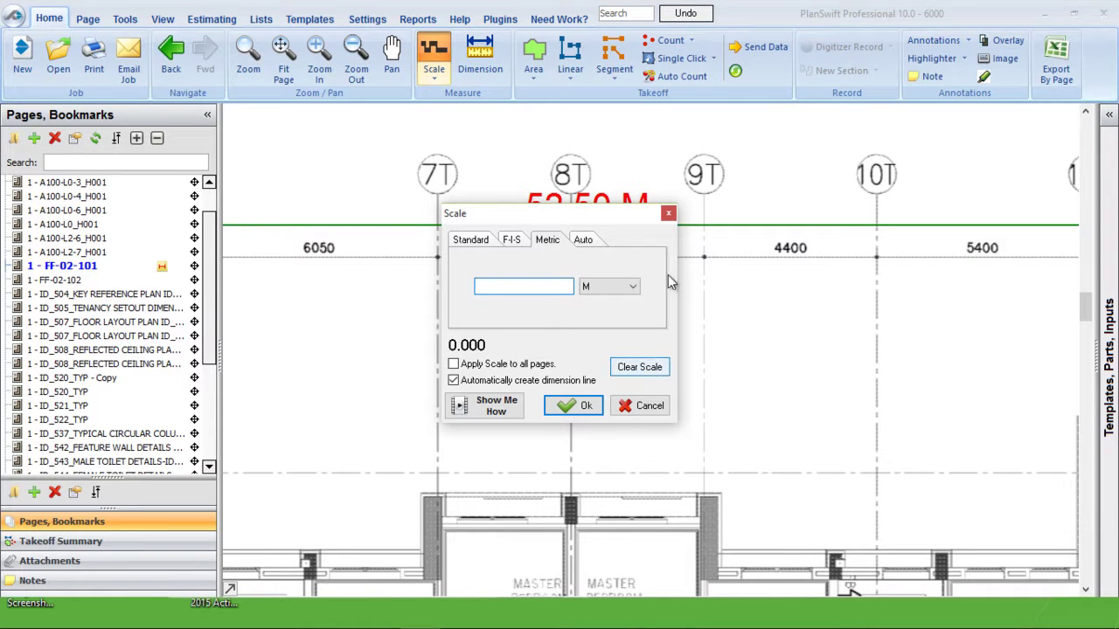
{"action": "left_click", "coordinate": [669, 214]}
{"action": "scroll", "coordinate": [589, 263], "scroll_direction": "down", "scroll_amount": 3}
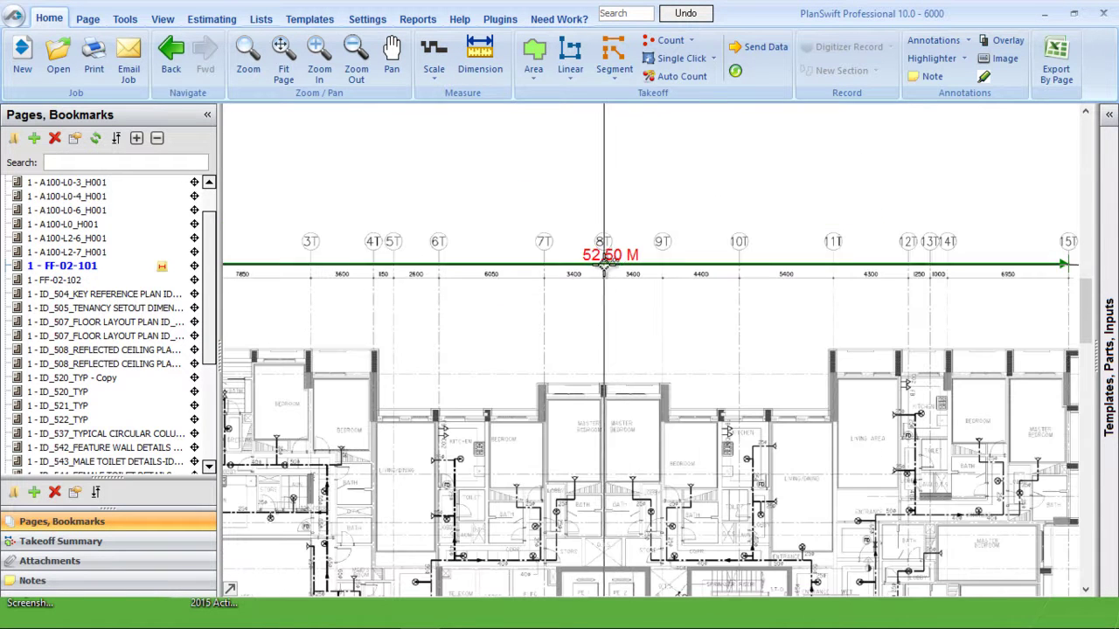
{"action": "left_click", "coordinate": [493, 79]}
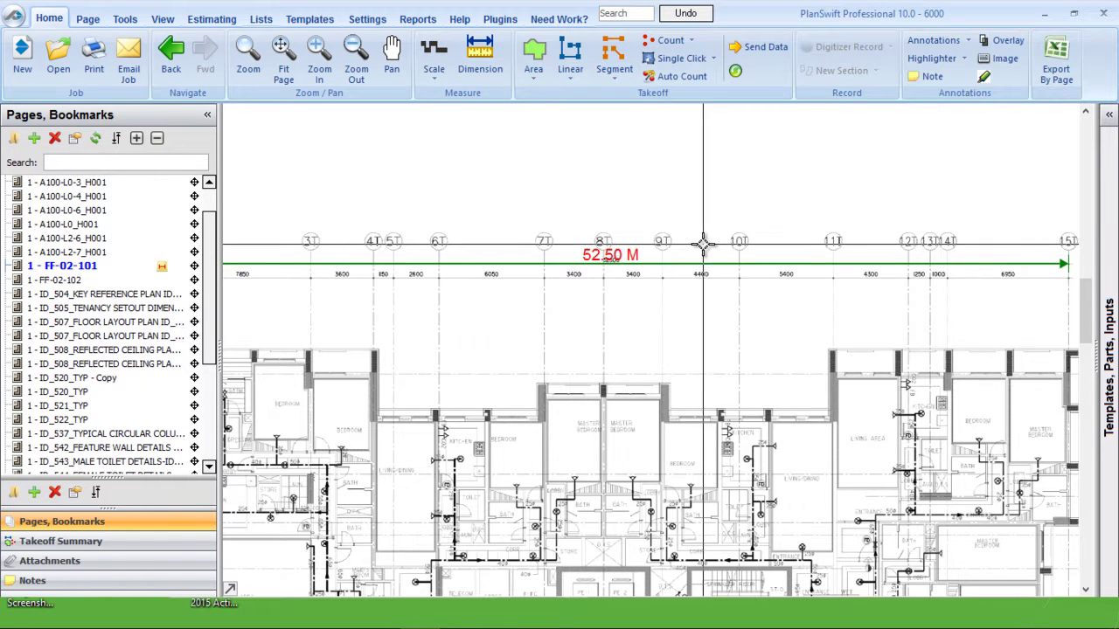
{"action": "scroll", "coordinate": [691, 271], "scroll_direction": "up", "scroll_amount": 3}
{"action": "scroll", "coordinate": [517, 292], "scroll_direction": "down", "scroll_amount": 2}
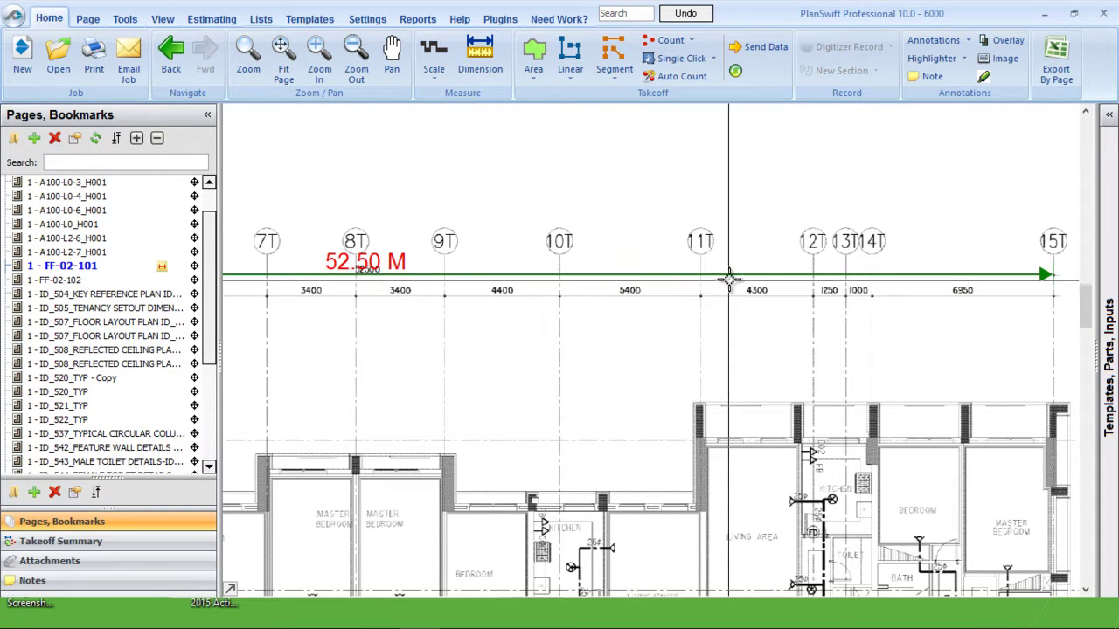
{"action": "scroll", "coordinate": [729, 282], "scroll_direction": "up", "scroll_amount": 1}
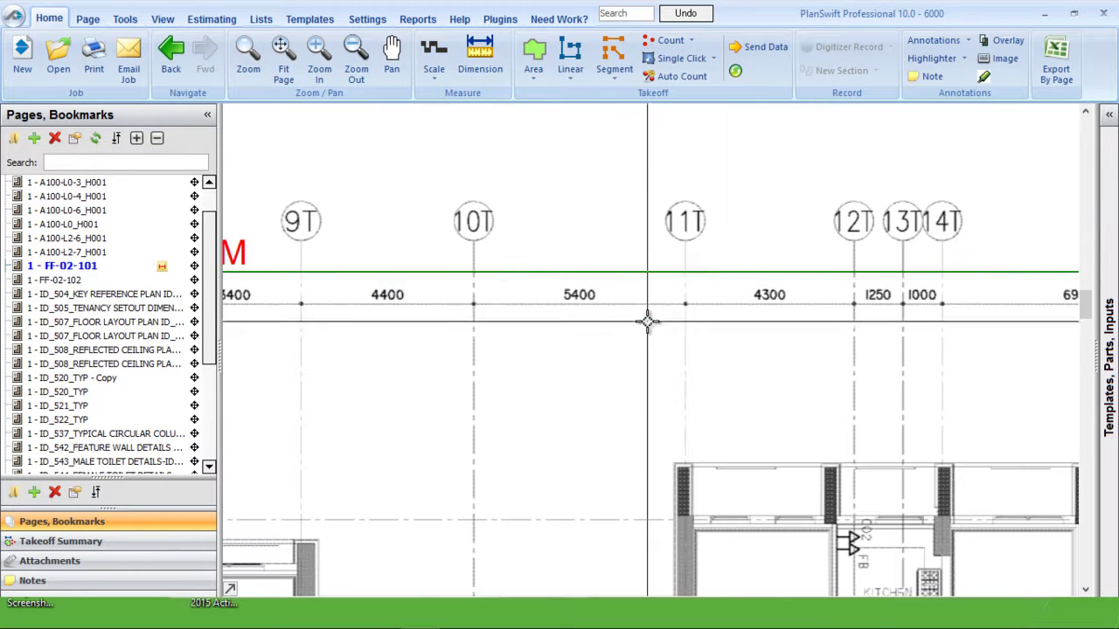
Draw a check dimension from gridline 10T to gridline 11T, reading 5.40 M.
{"action": "left_click", "coordinate": [483, 49]}
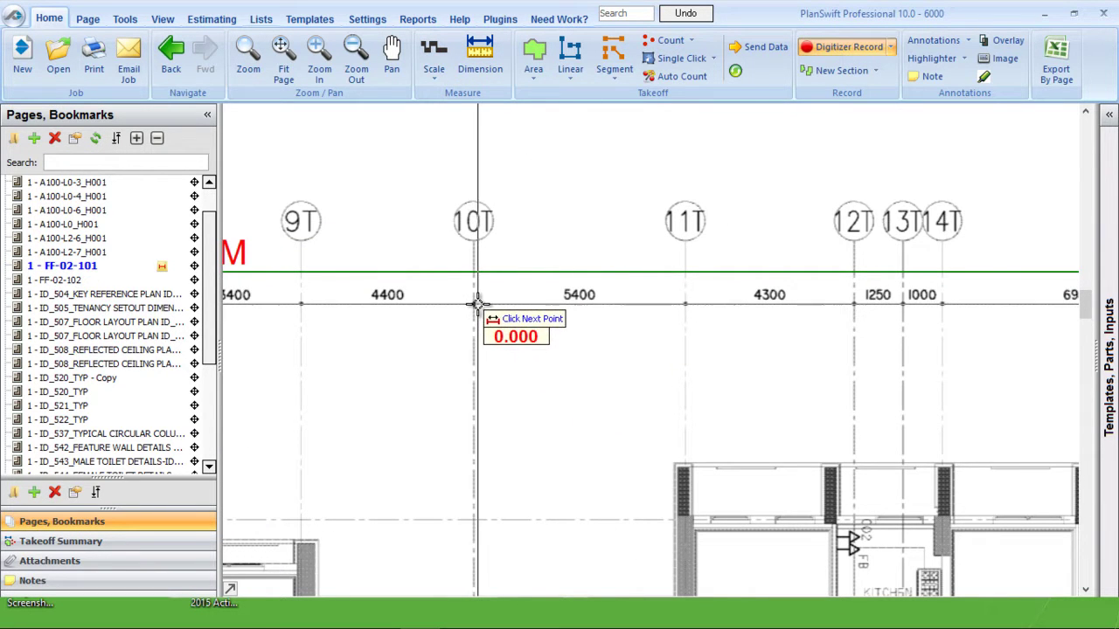
{"action": "scroll", "coordinate": [473, 305], "scroll_direction": "up", "scroll_amount": 3}
{"action": "scroll", "coordinate": [473, 301], "scroll_direction": "up", "scroll_amount": 1}
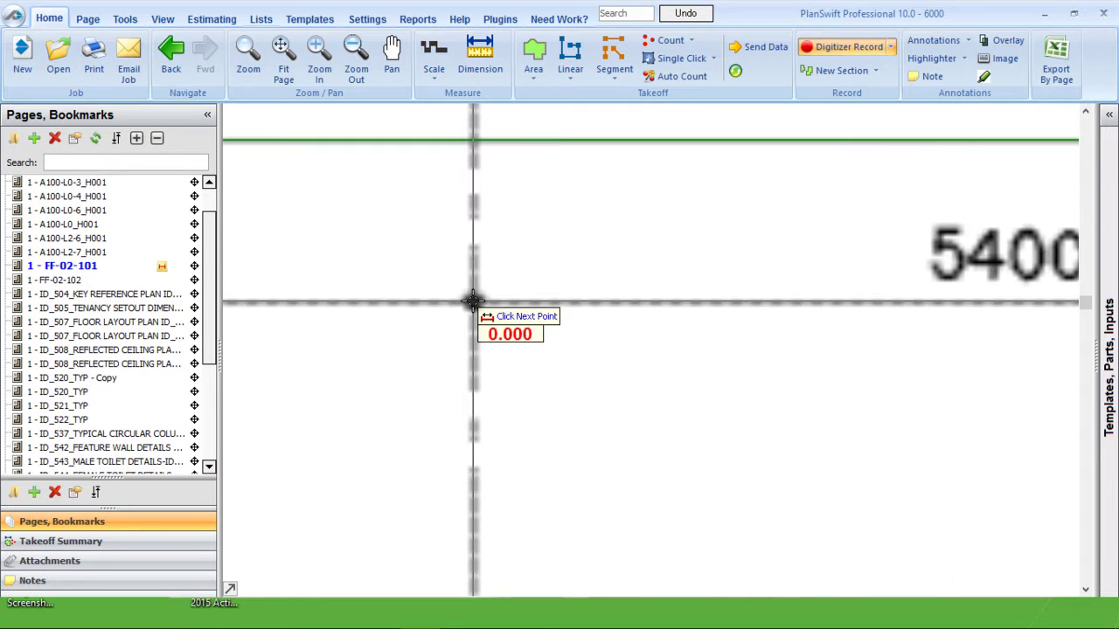
{"action": "left_click", "coordinate": [472, 302]}
{"action": "scroll", "coordinate": [472, 301], "scroll_direction": "down", "scroll_amount": 4}
{"action": "scroll", "coordinate": [813, 304], "scroll_direction": "up", "scroll_amount": 3}
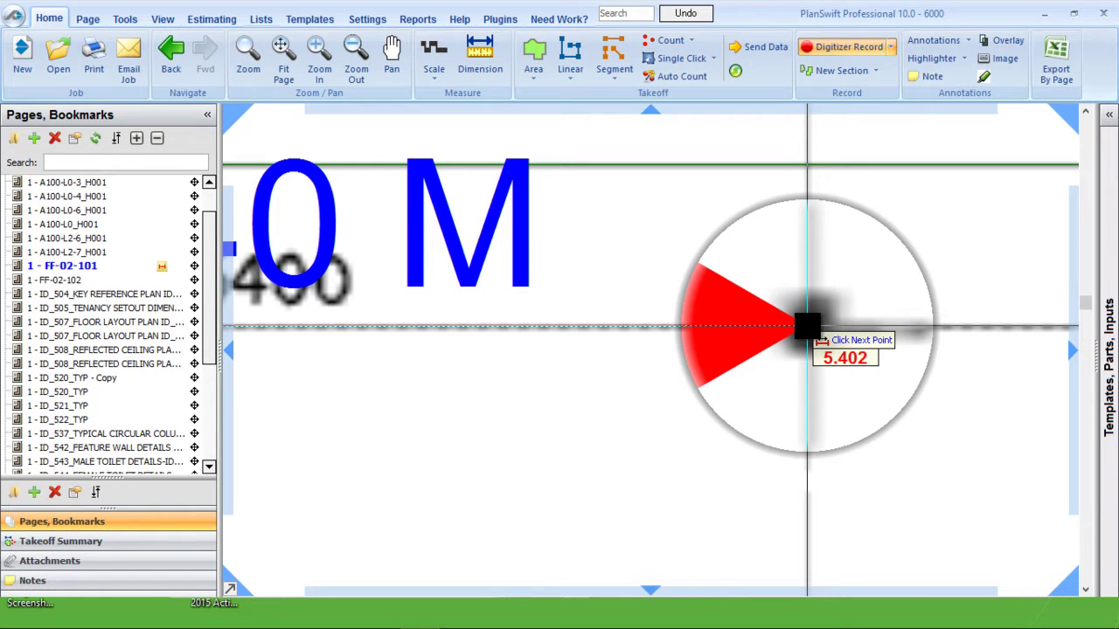
{"action": "left_click", "coordinate": [807, 326]}
{"action": "scroll", "coordinate": [806, 320], "scroll_direction": "down", "scroll_amount": 3}
{"action": "scroll", "coordinate": [547, 288], "scroll_direction": "up", "scroll_amount": 2}
{"action": "key", "text": "Escape"}
{"action": "scroll", "coordinate": [589, 310], "scroll_direction": "down", "scroll_amount": 2}
{"action": "scroll", "coordinate": [589, 310], "scroll_direction": "down", "scroll_amount": 3}
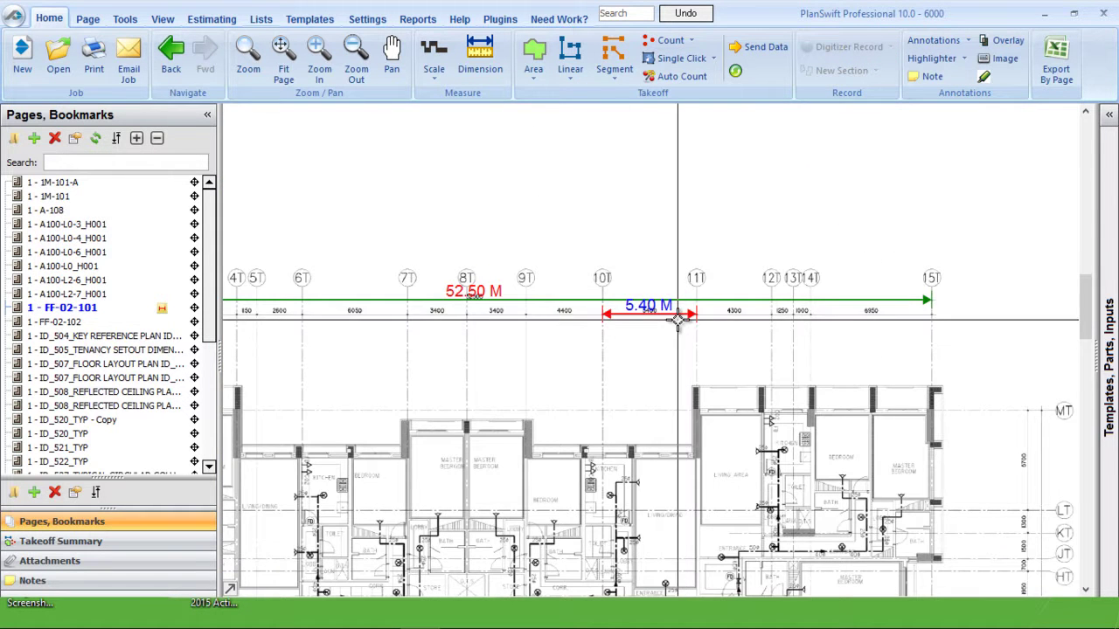
{"action": "scroll", "coordinate": [734, 245], "scroll_direction": "down", "scroll_amount": 4}
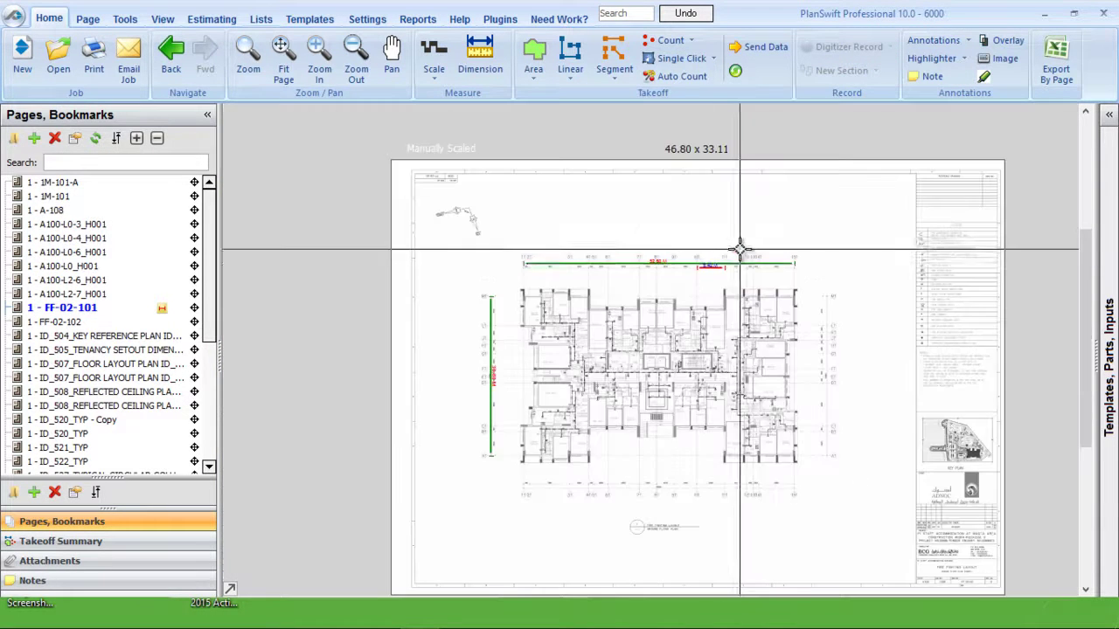
Hide the green scale lines on page FF-02-101.
{"action": "left_click", "coordinate": [163, 310]}
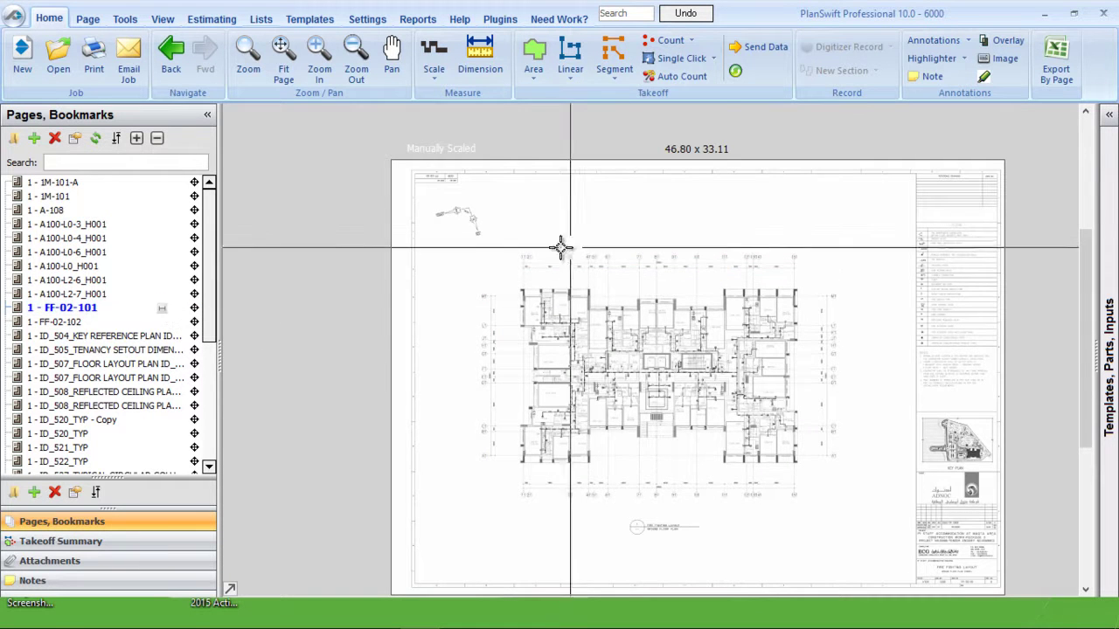